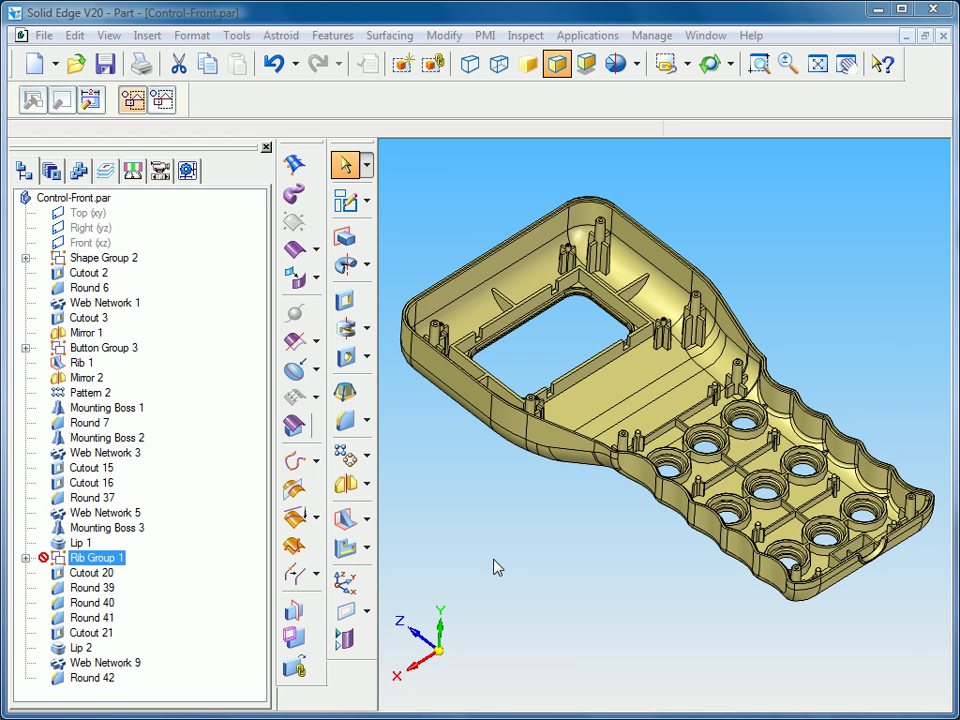
# Step: Show the Battery Box Feature Library and preview its items, ending on 3 Battery Box.par
pyautogui.click(52, 172)
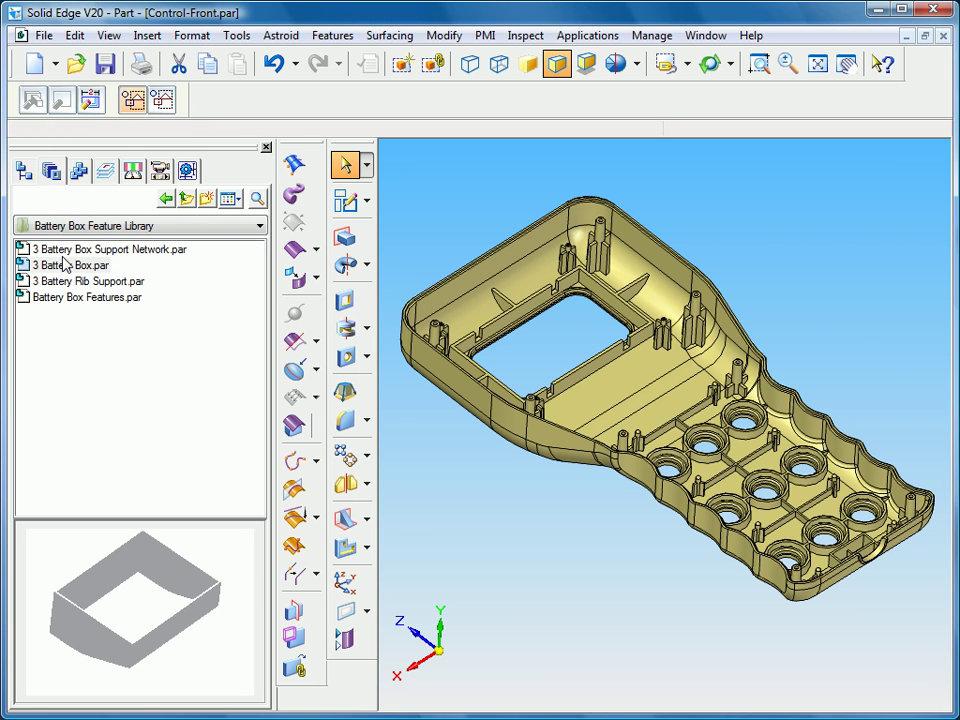
pyautogui.click(63, 251)
pyautogui.click(63, 266)
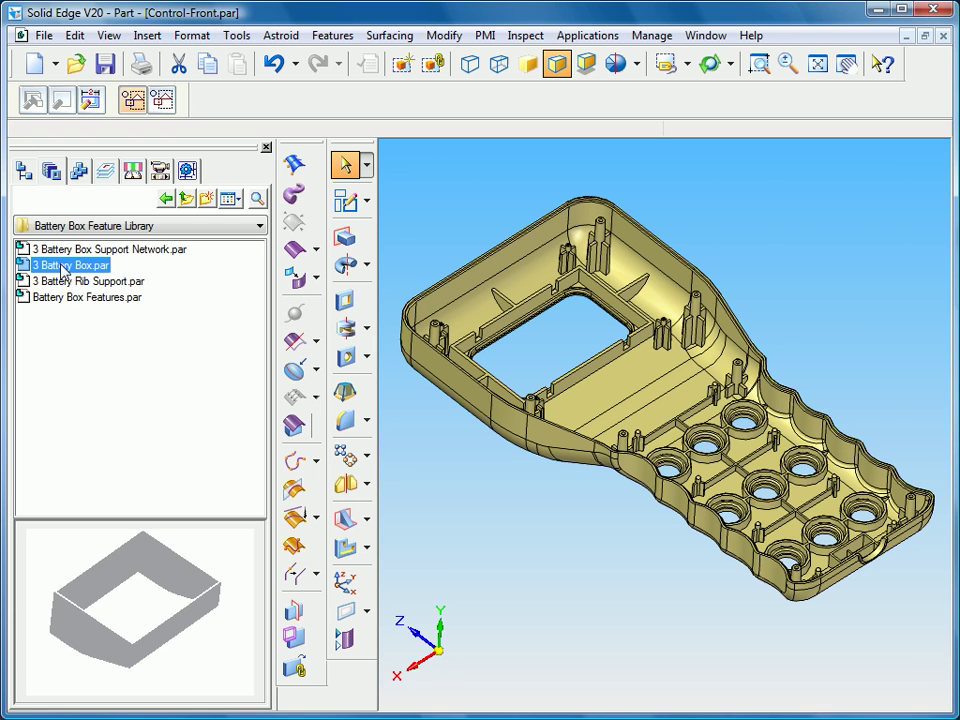
pyautogui.click(63, 282)
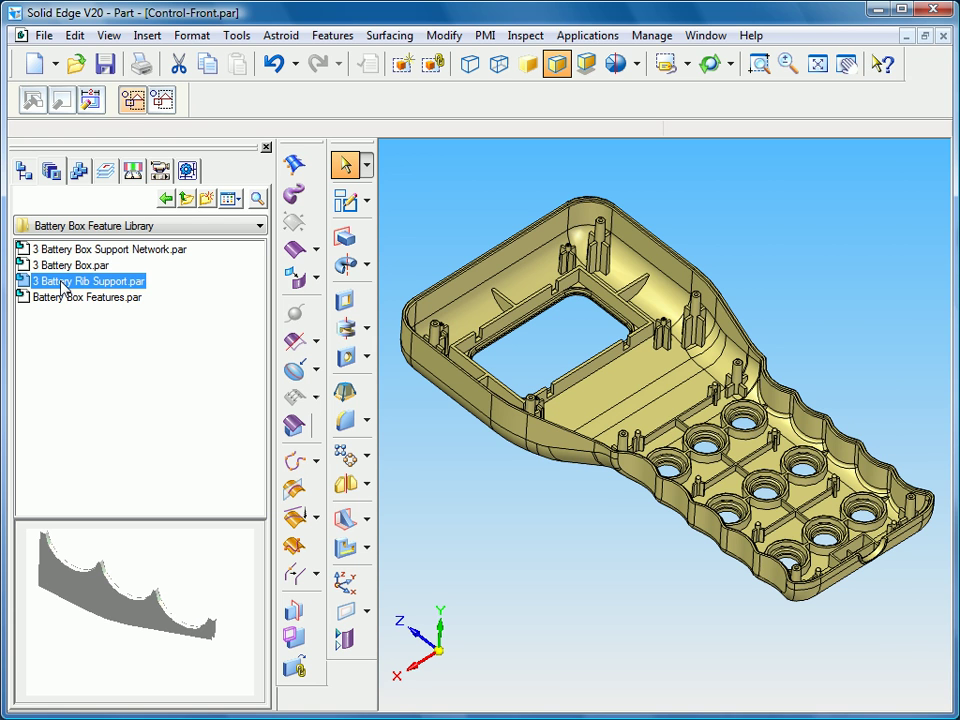
pyautogui.click(63, 266)
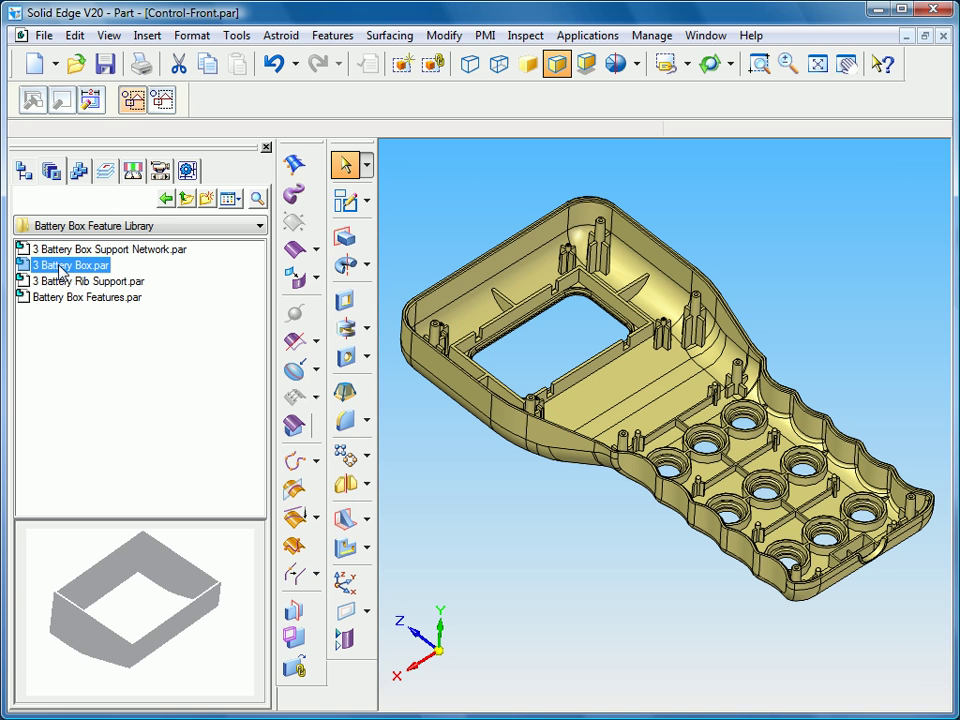
# Step: Insert 3 Battery Box.par into the housing and widen Feature Set Information to read its full prompts
pyautogui.moveTo(62, 270); pyautogui.dragTo(476, 204)
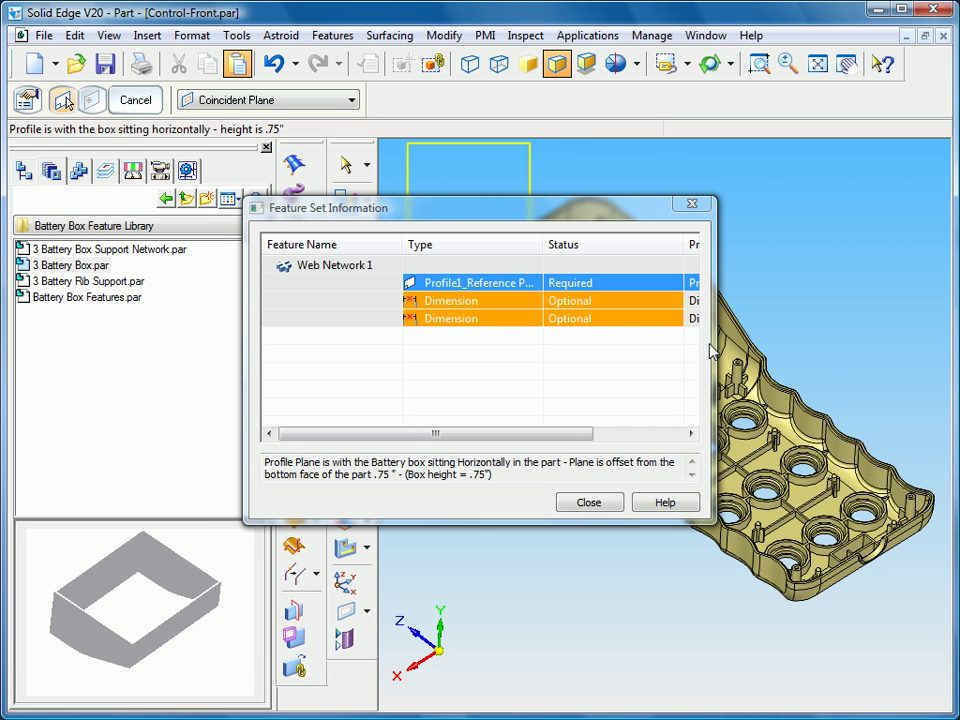
pyautogui.moveTo(714, 345); pyautogui.dragTo(934, 345)
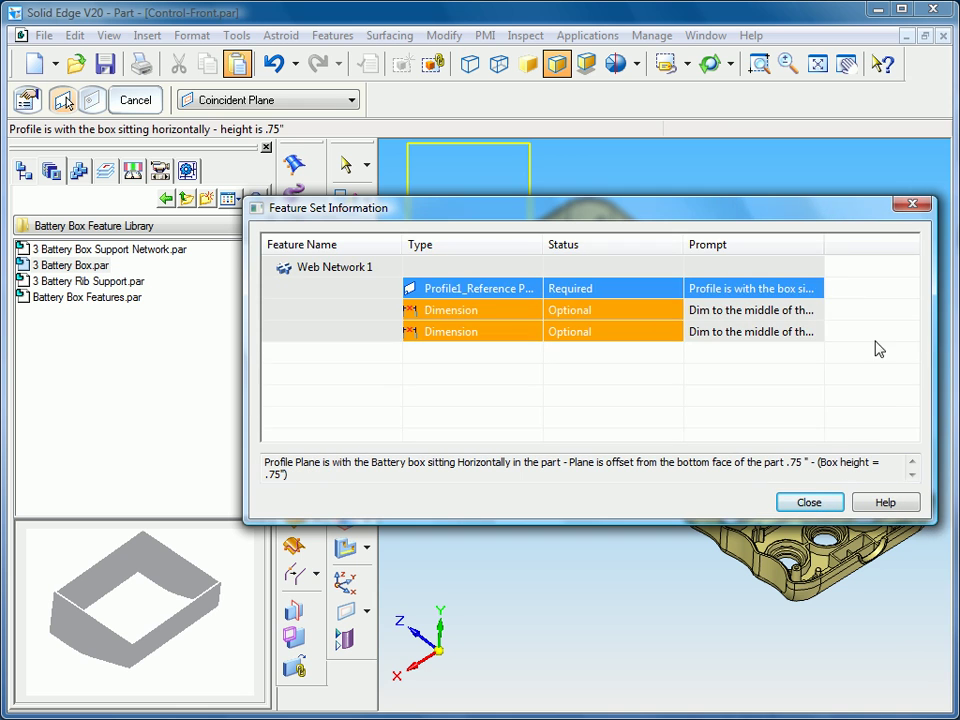
pyautogui.doubleClick(825, 245)
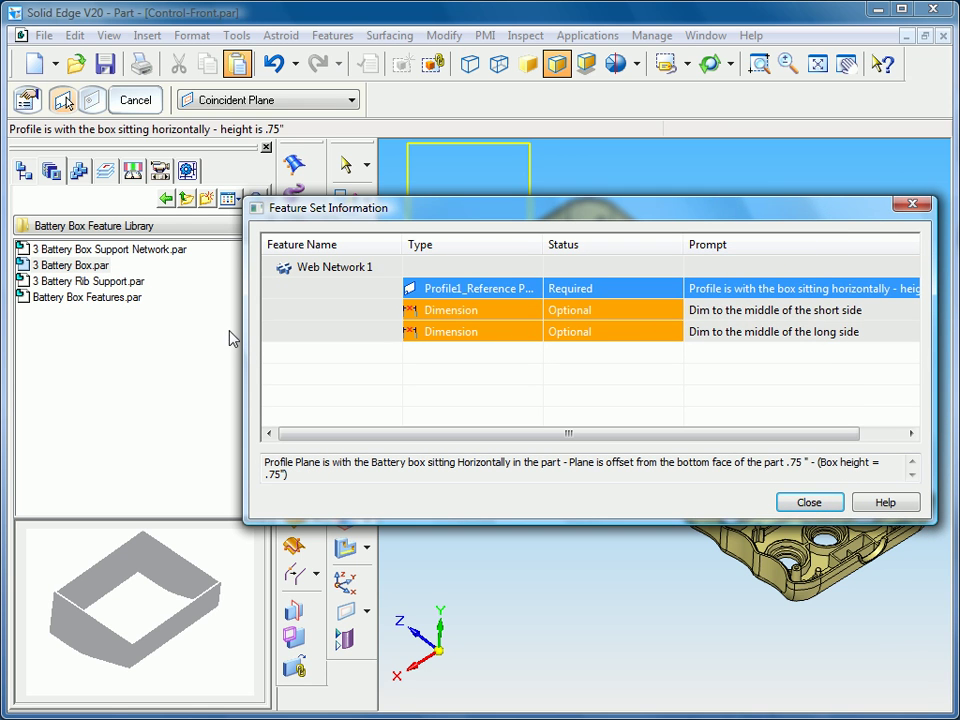
pyautogui.moveTo(244, 323); pyautogui.dragTo(109, 323)
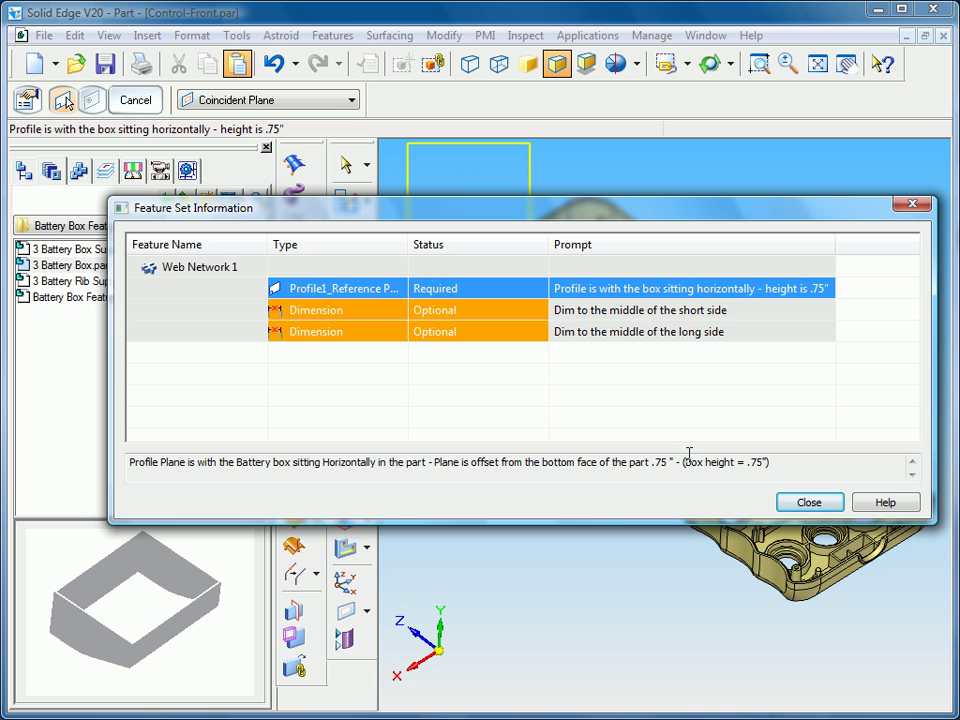
# Step: Put the battery box profile on a Parallel Plane offset 0.750 in from the housing face
pyautogui.click(809, 502)
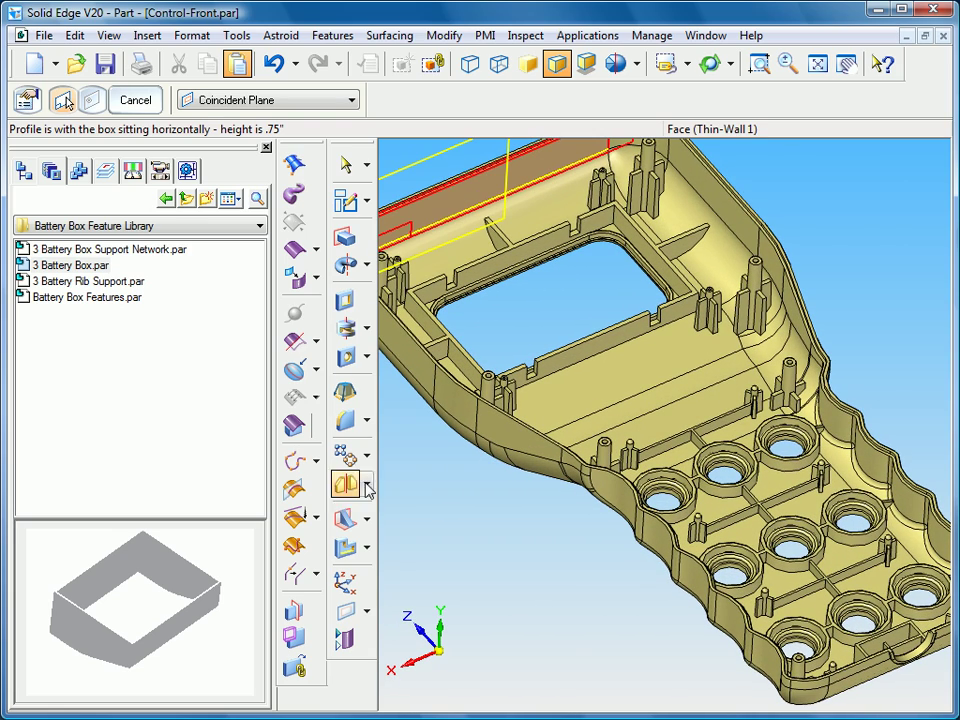
pyautogui.click(368, 613)
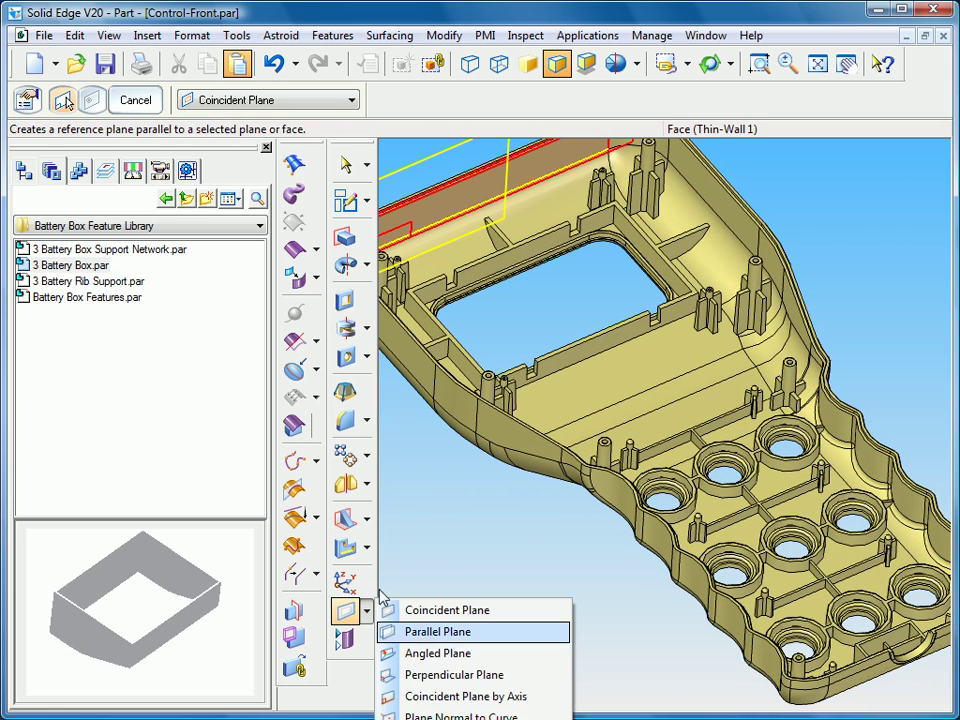
pyautogui.click(297, 100)
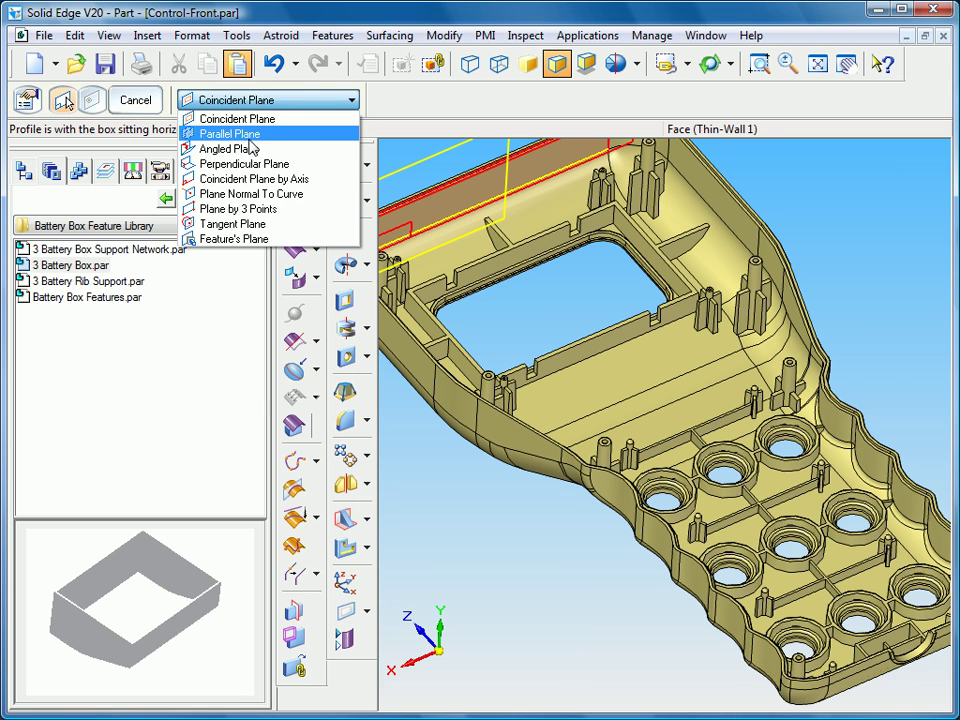
pyautogui.click(208, 133)
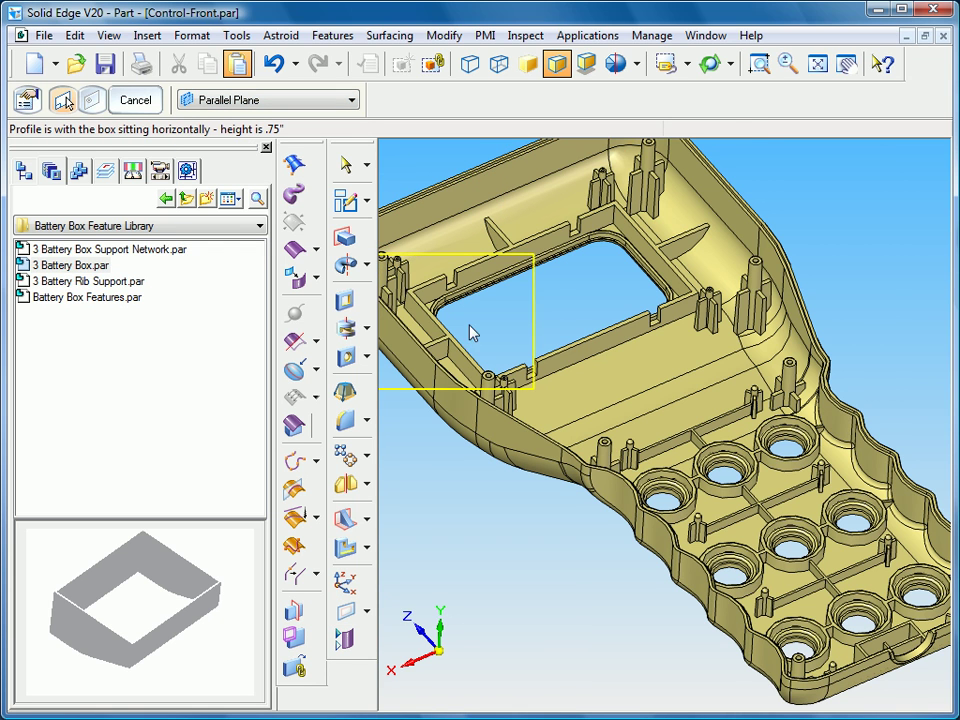
pyautogui.click(597, 392)
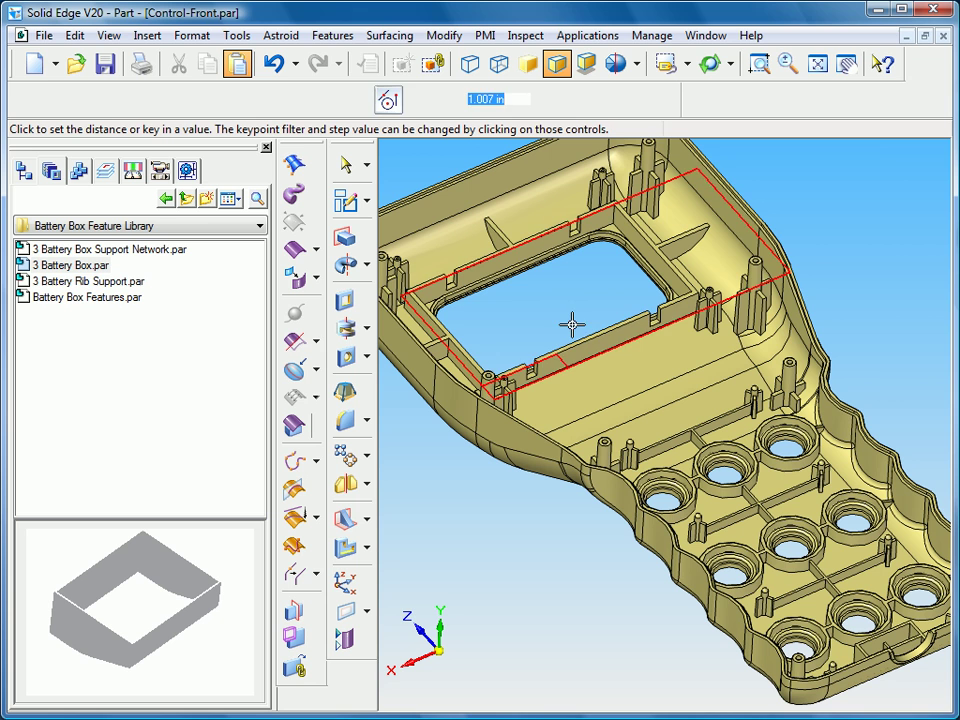
pyautogui.write('.')
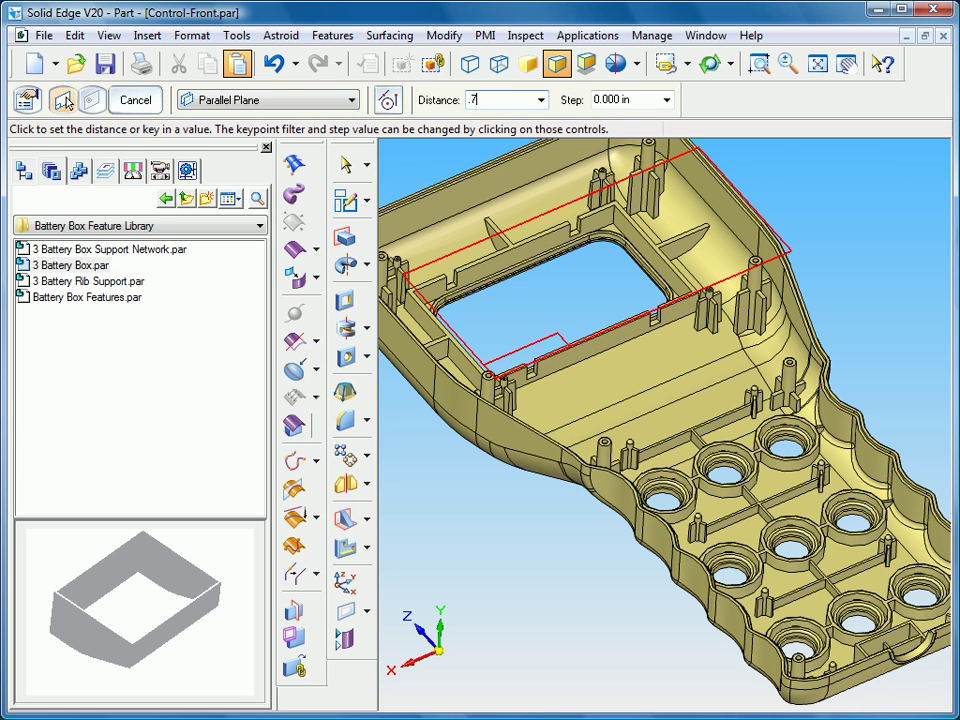
pyautogui.write('75')
pyautogui.press('Return')
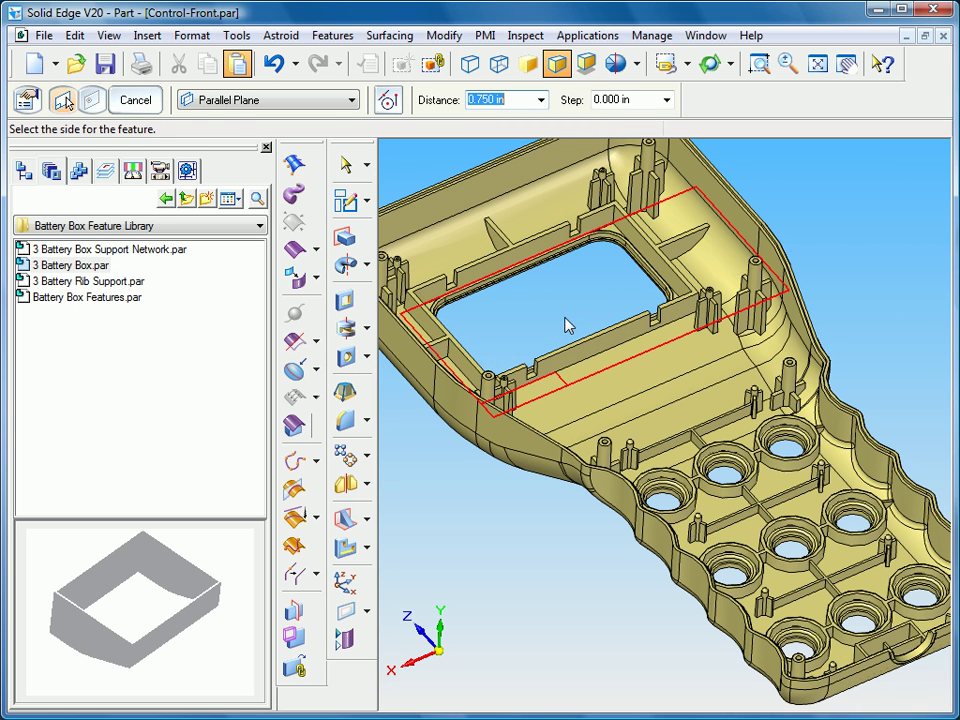
pyautogui.click(565, 322)
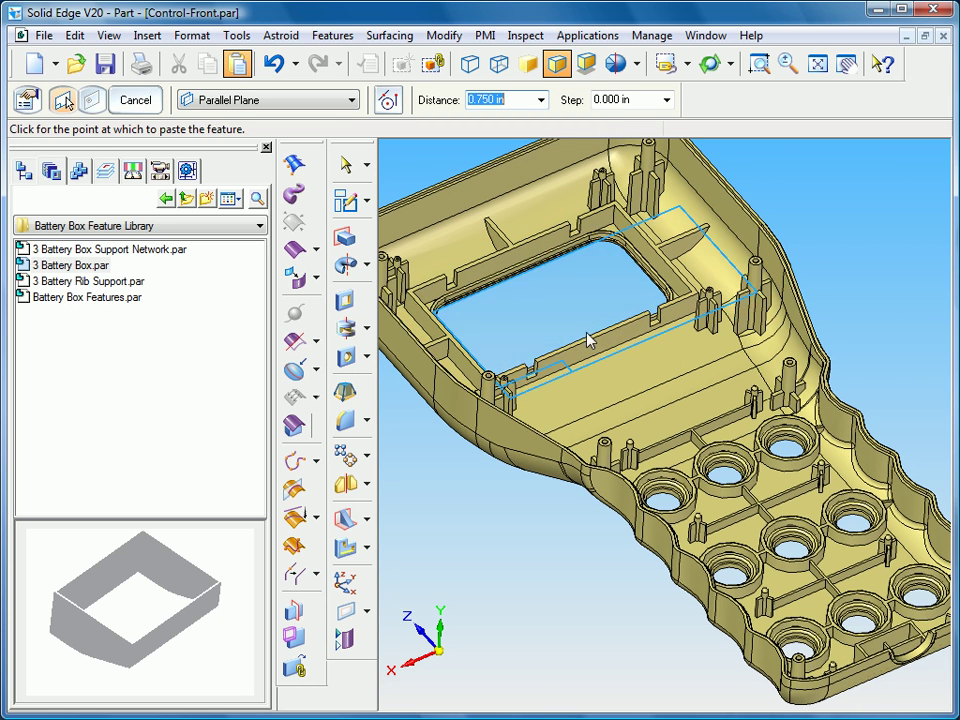
# Step: Paste the battery box, attach its short-side dimension to the part, and finish the placement
pyautogui.click(641, 386)
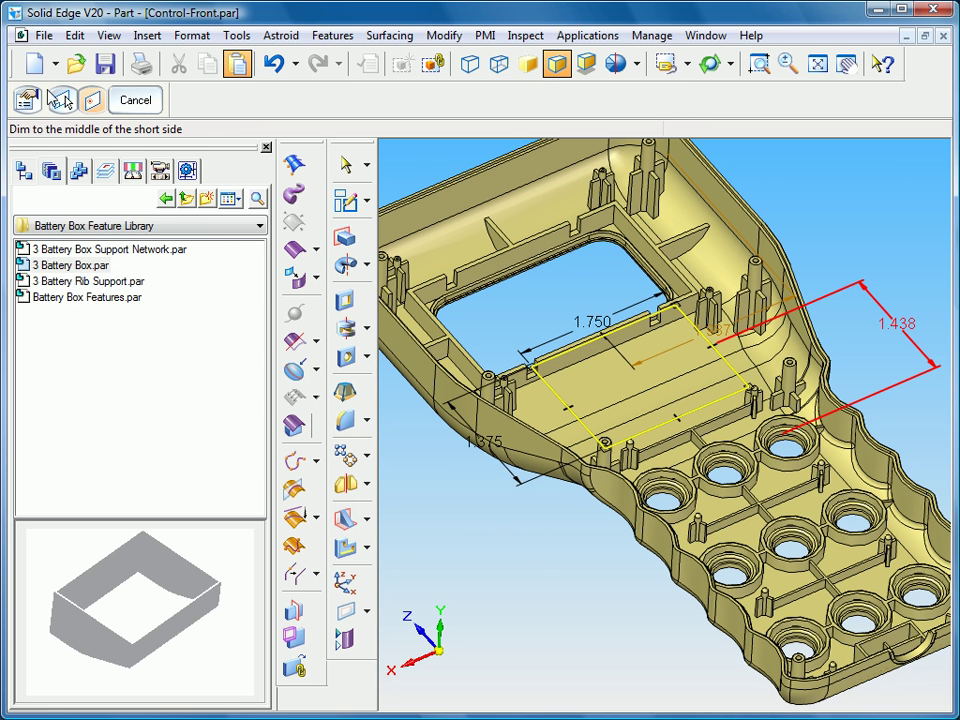
pyautogui.click(27, 106)
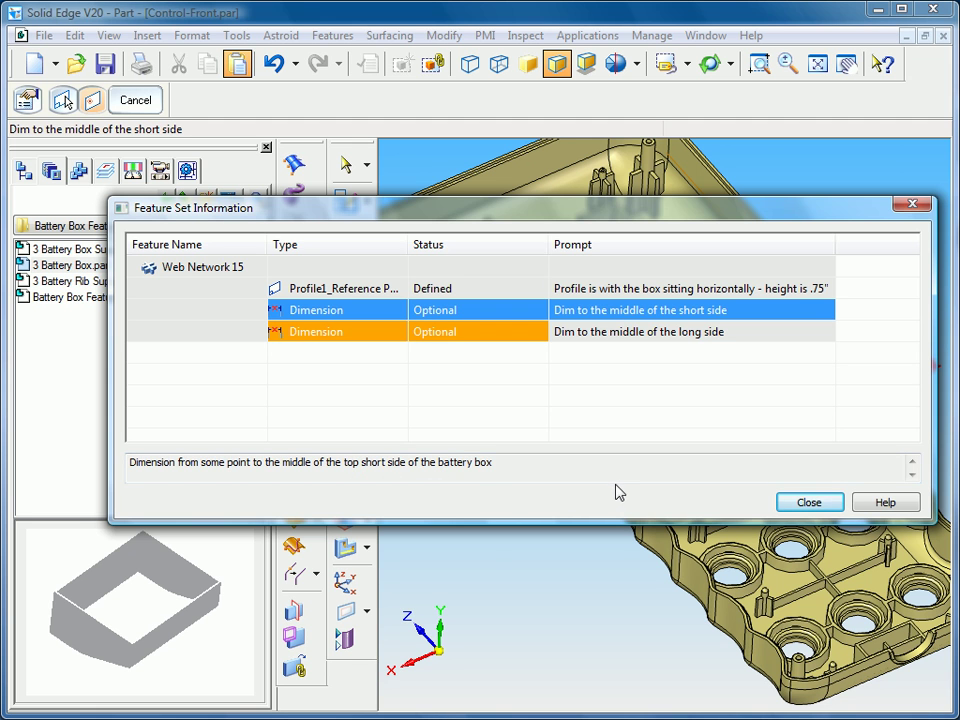
pyautogui.click(805, 503)
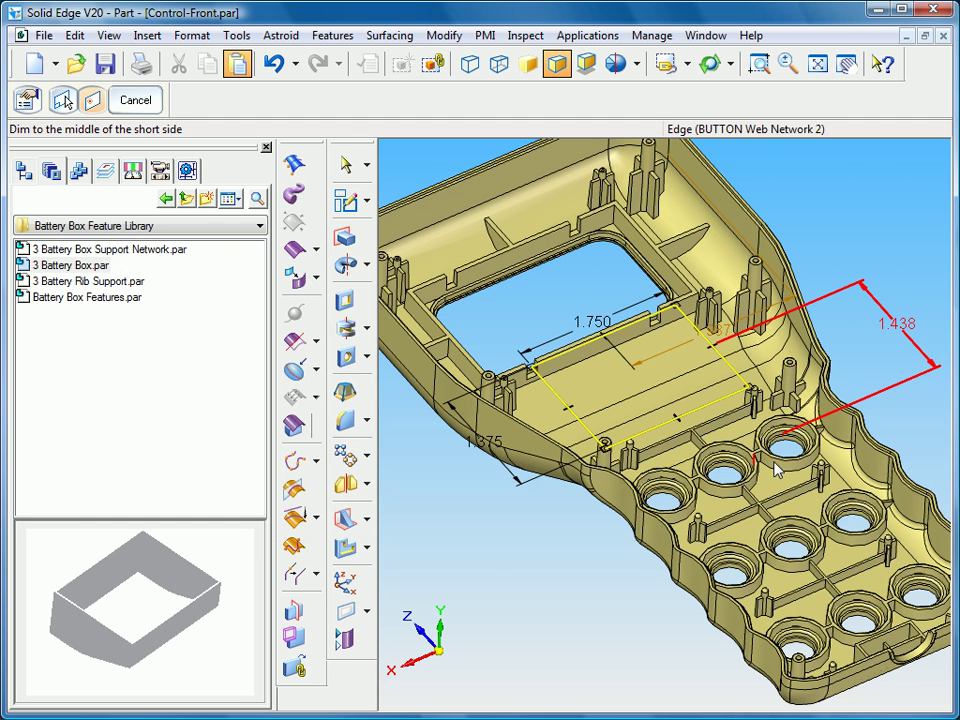
pyautogui.click(590, 432)
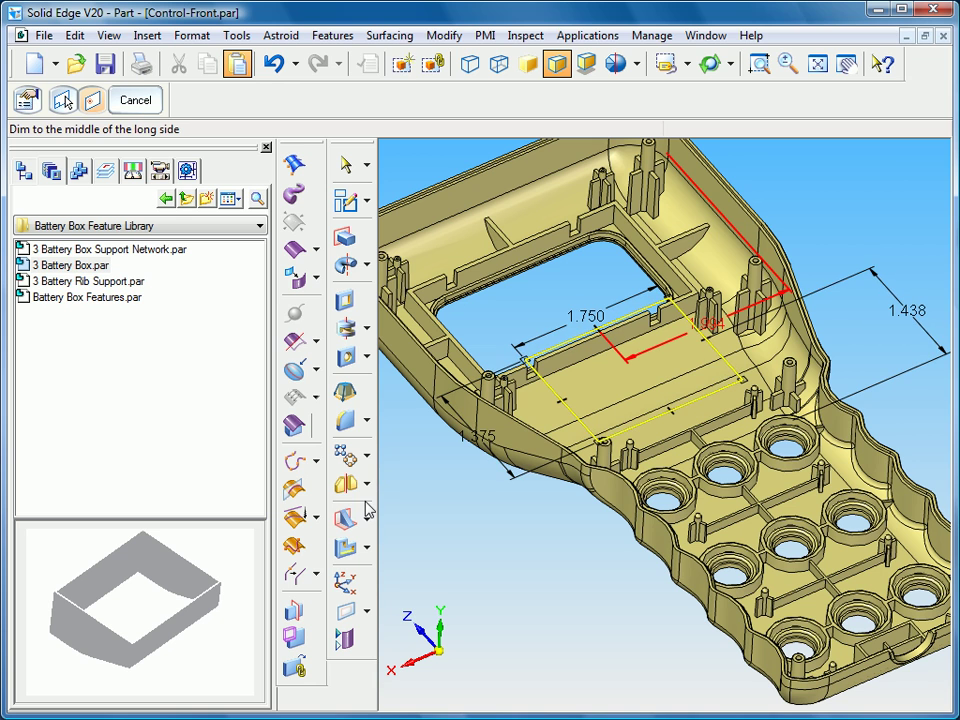
pyautogui.click(27, 100)
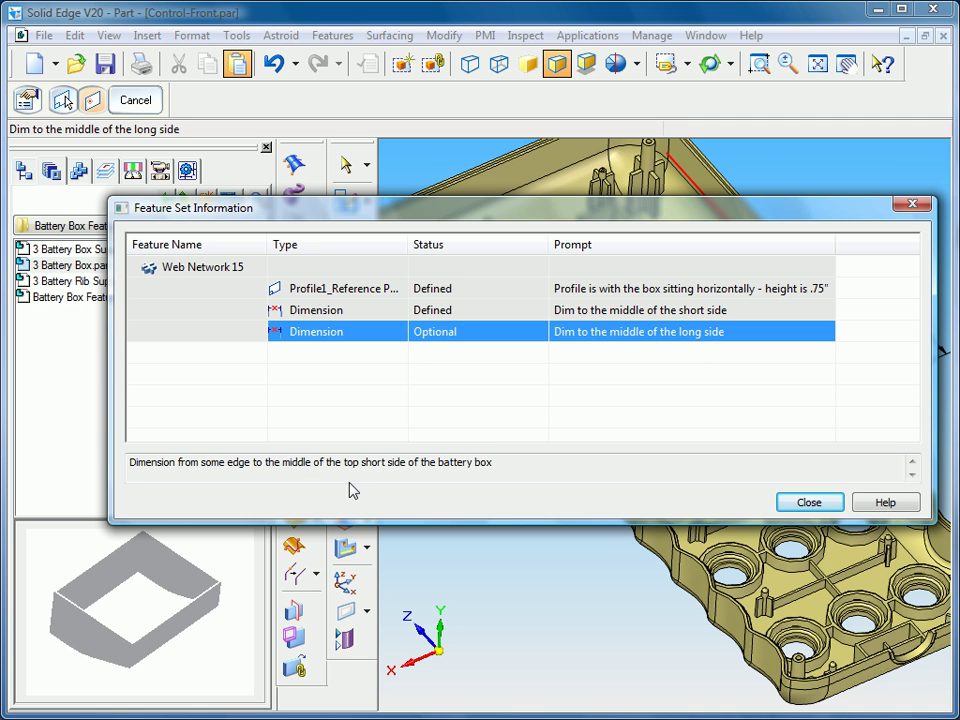
pyautogui.click(812, 502)
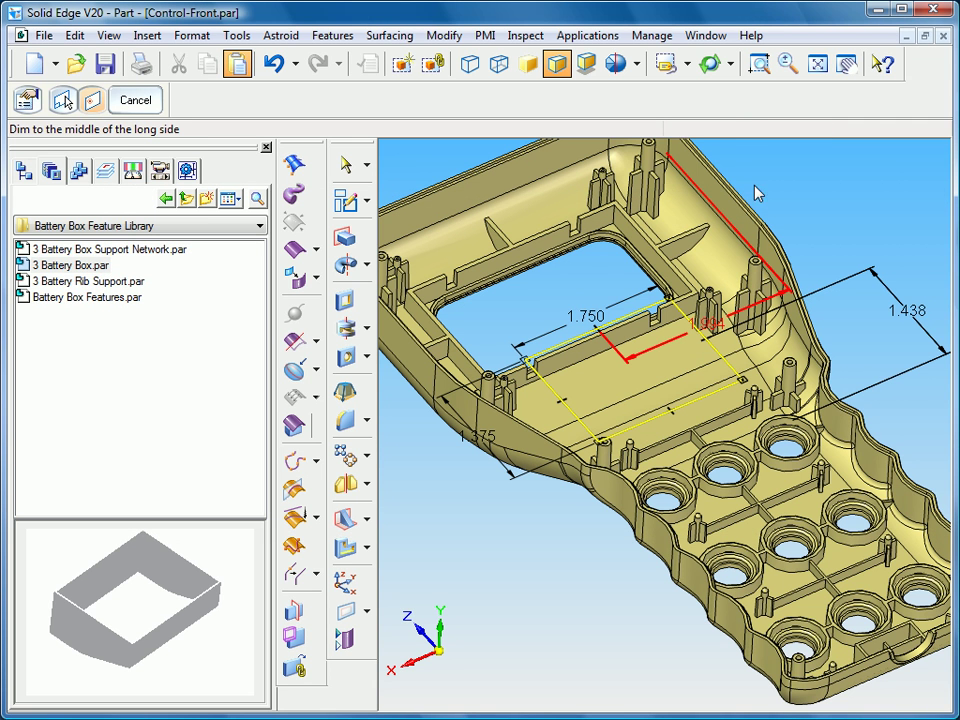
pyautogui.click(731, 197)
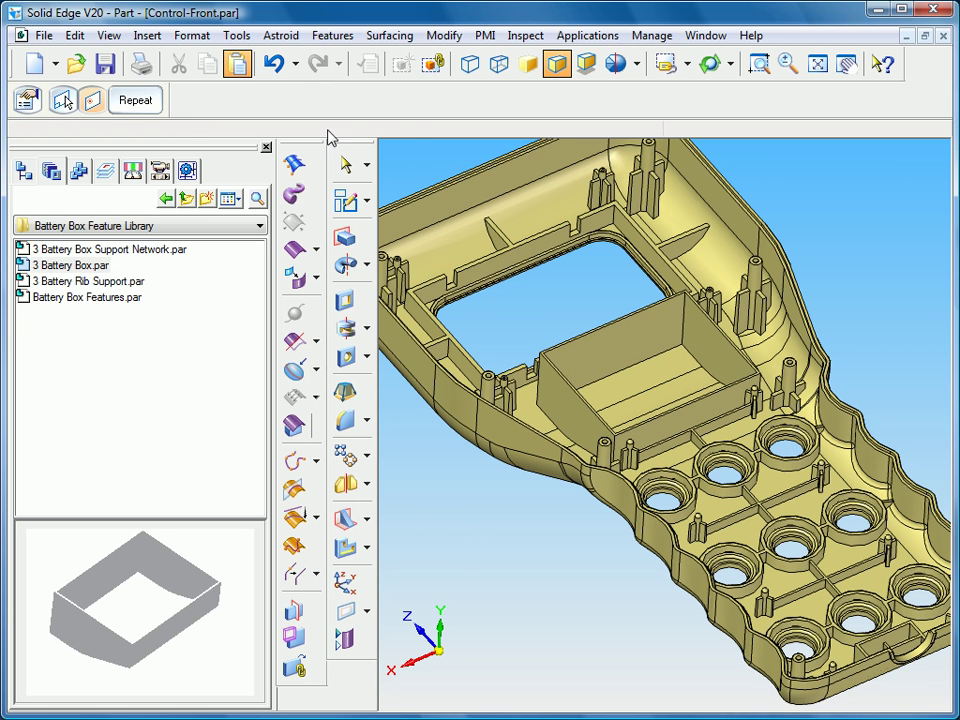
# Step: Preview the four library items, then select Web Network 15 in the Feature PathFinder tree
pyautogui.click(347, 166)
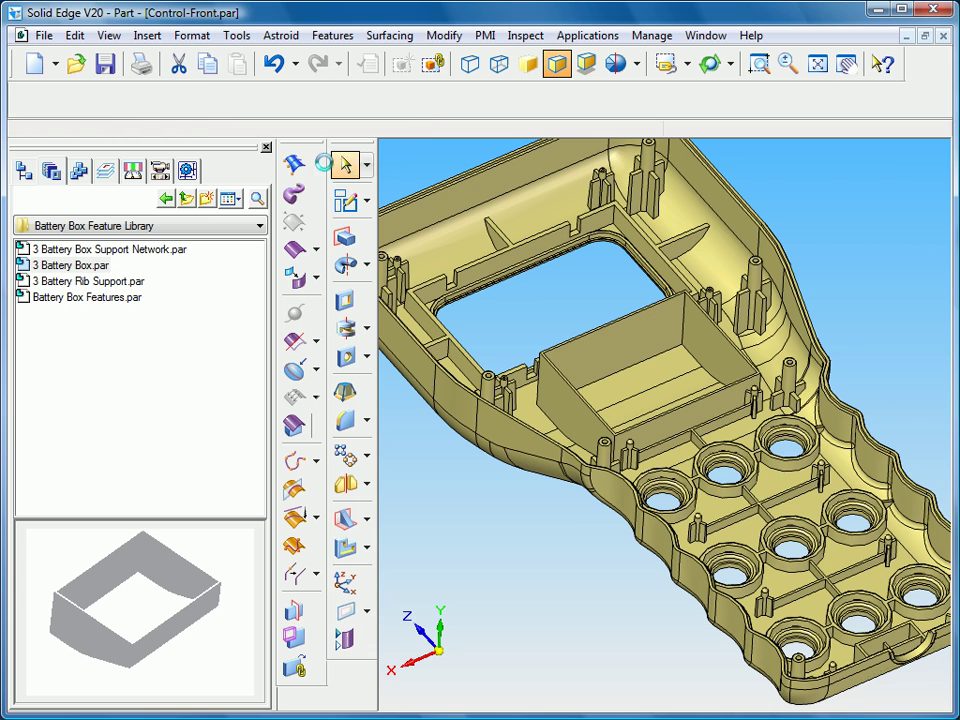
pyautogui.click(48, 252)
pyautogui.click(52, 266)
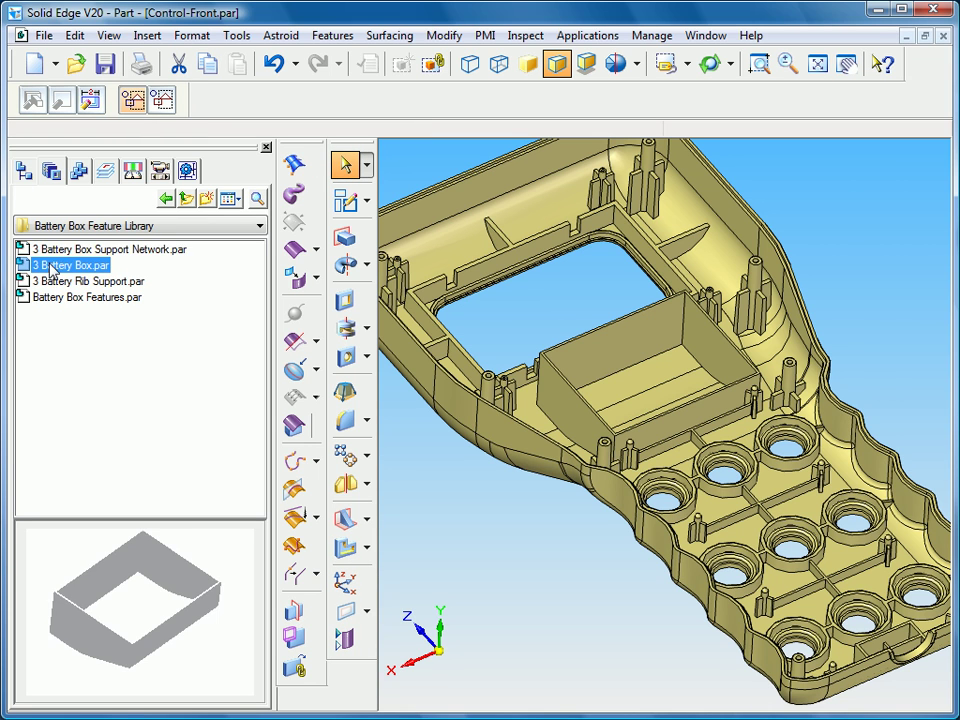
pyautogui.click(58, 283)
pyautogui.click(58, 298)
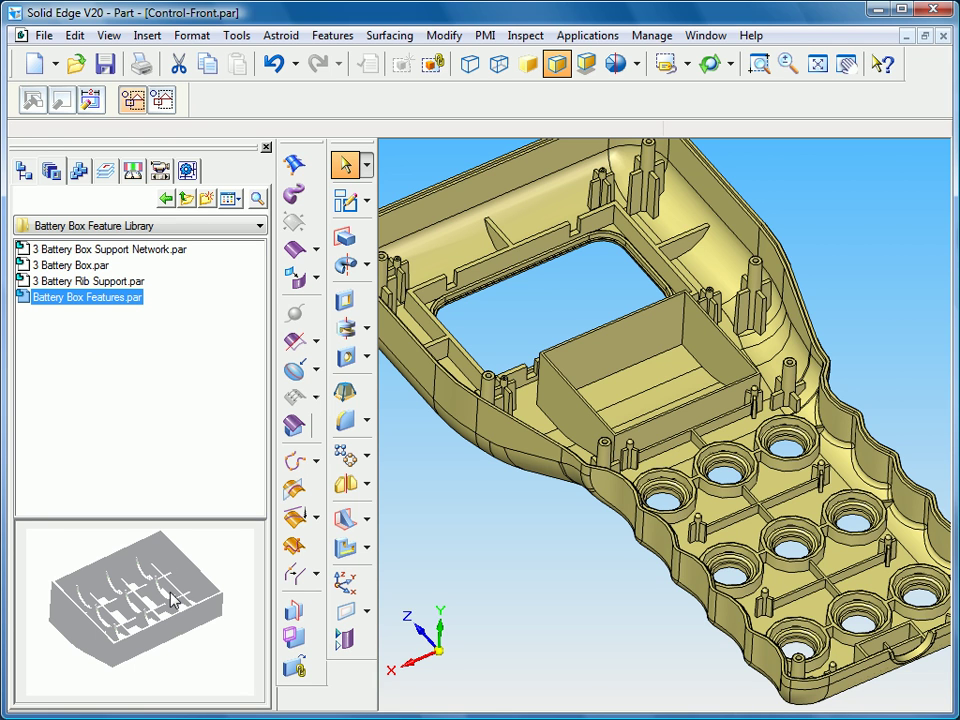
pyautogui.click(78, 297)
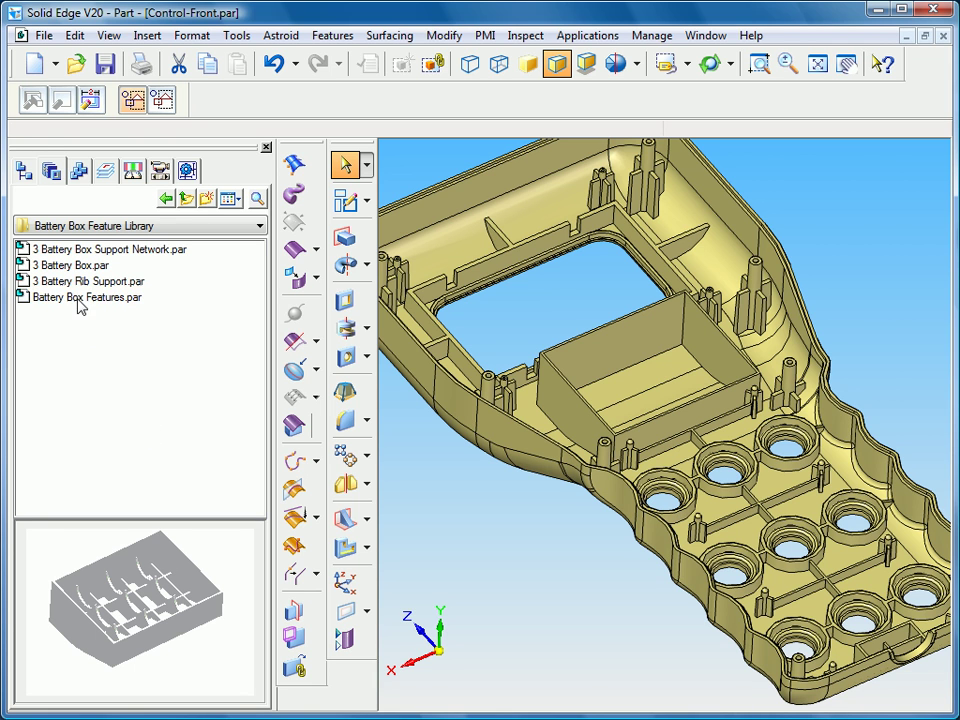
pyautogui.click(24, 172)
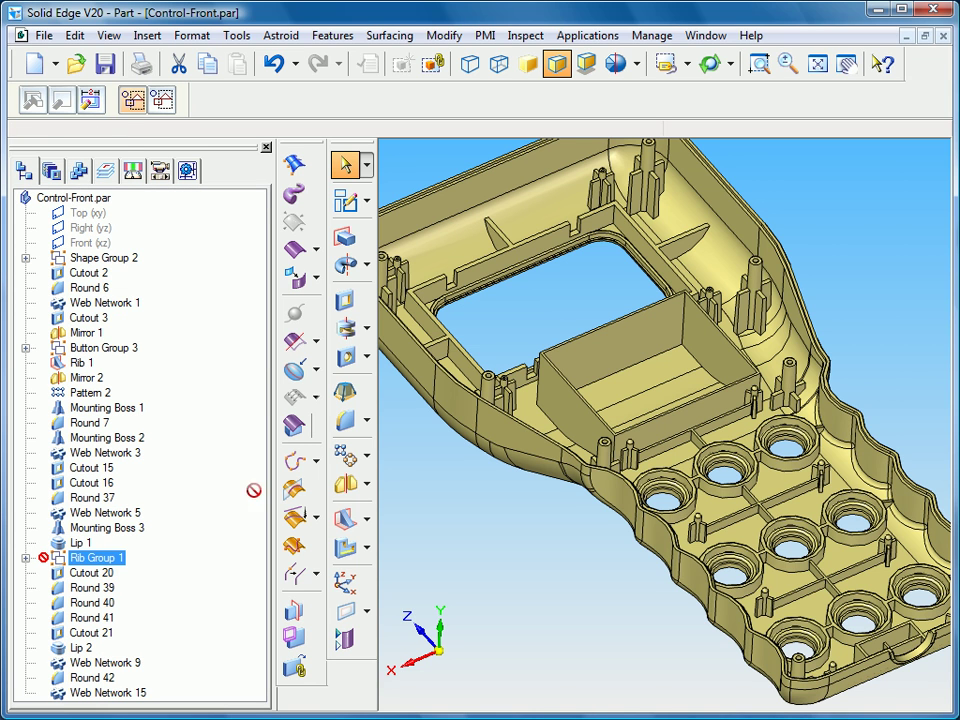
pyautogui.click(102, 693)
# Step: Delete Web Network 15 and select Battery Box Features.par in the Feature Library
pyautogui.rightClick(103, 690)
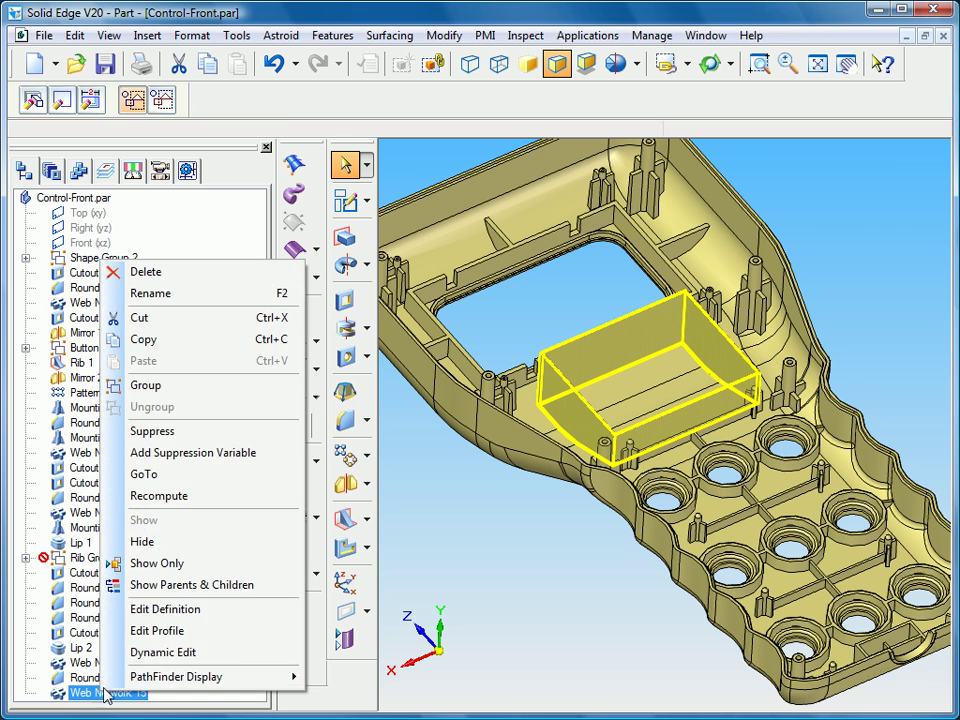
pyautogui.click(154, 276)
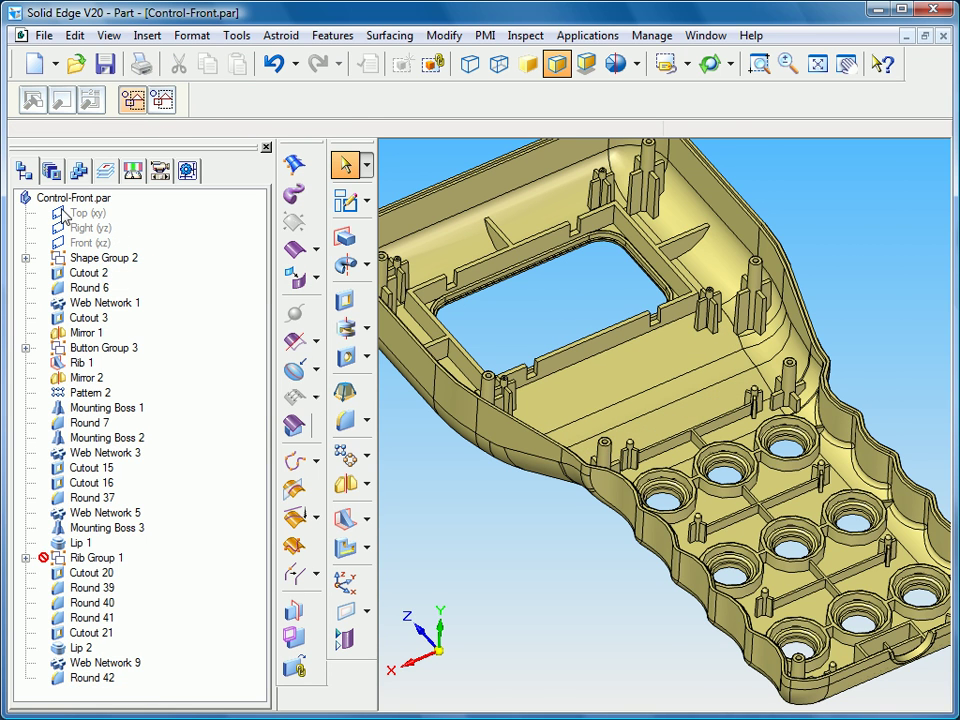
pyautogui.click(49, 172)
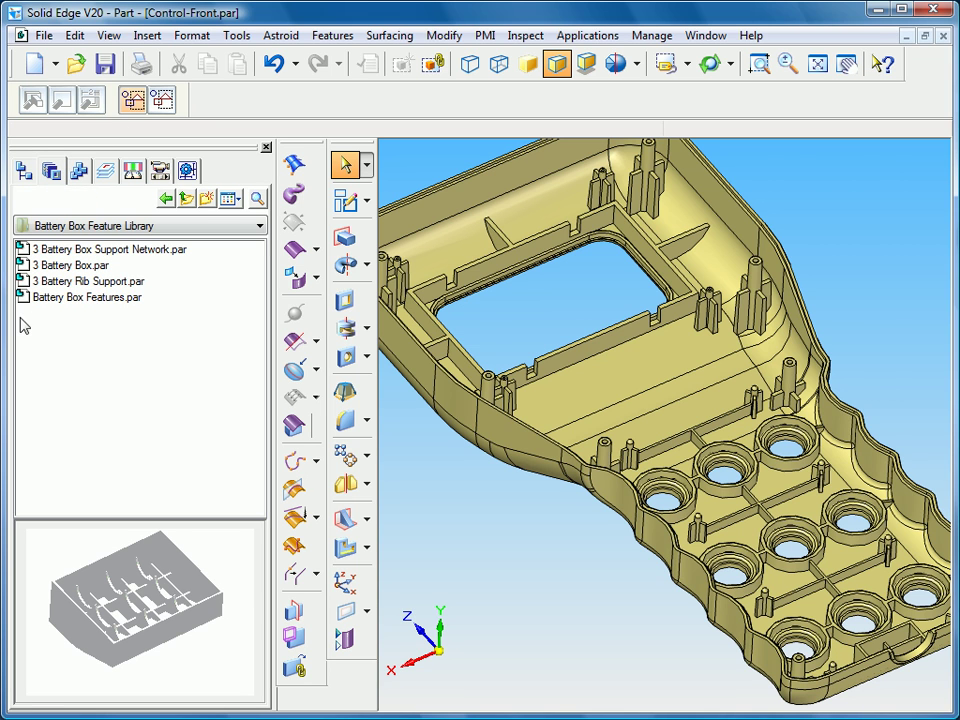
pyautogui.click(40, 299)
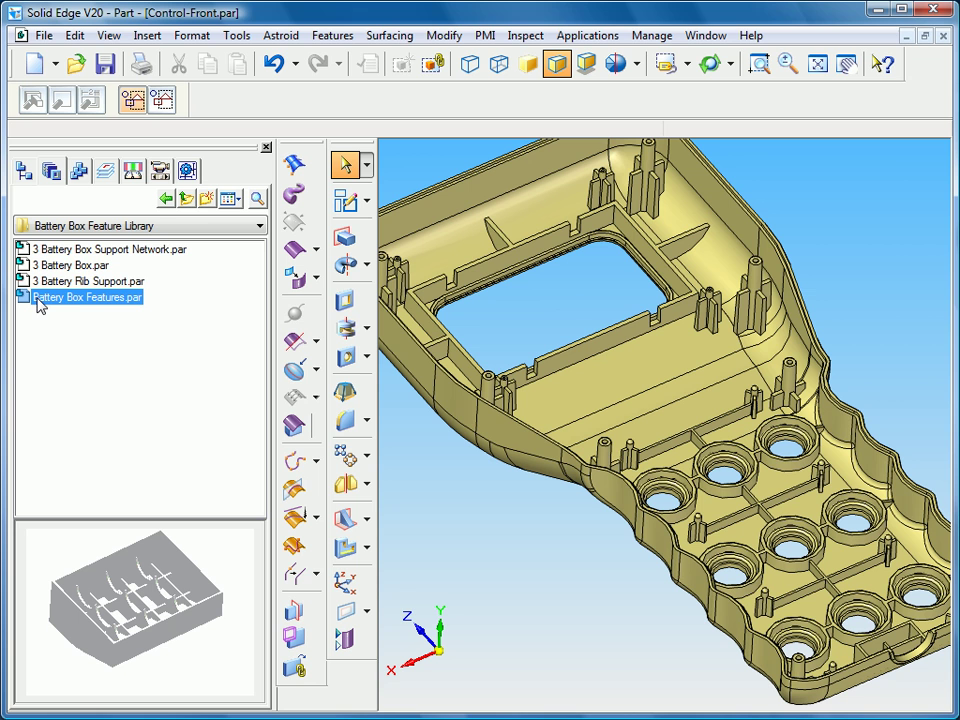
# Step: Insert Battery Box Features.par into the housing after reading its full Feature Set Information prompts
pyautogui.moveTo(38, 305); pyautogui.dragTo(578, 306)
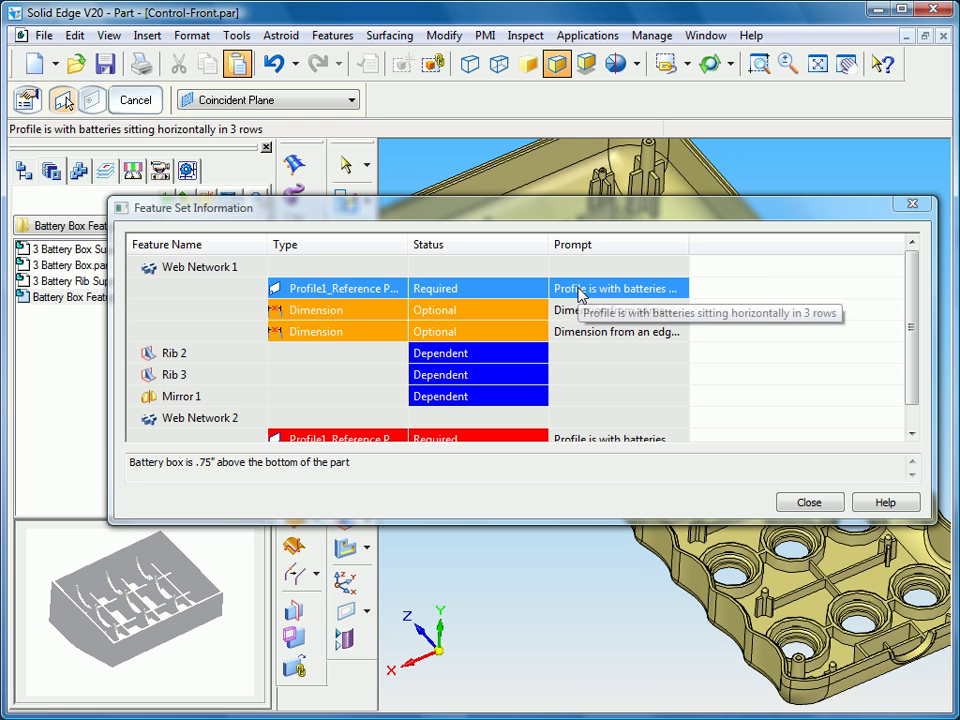
pyautogui.doubleClick(690, 247)
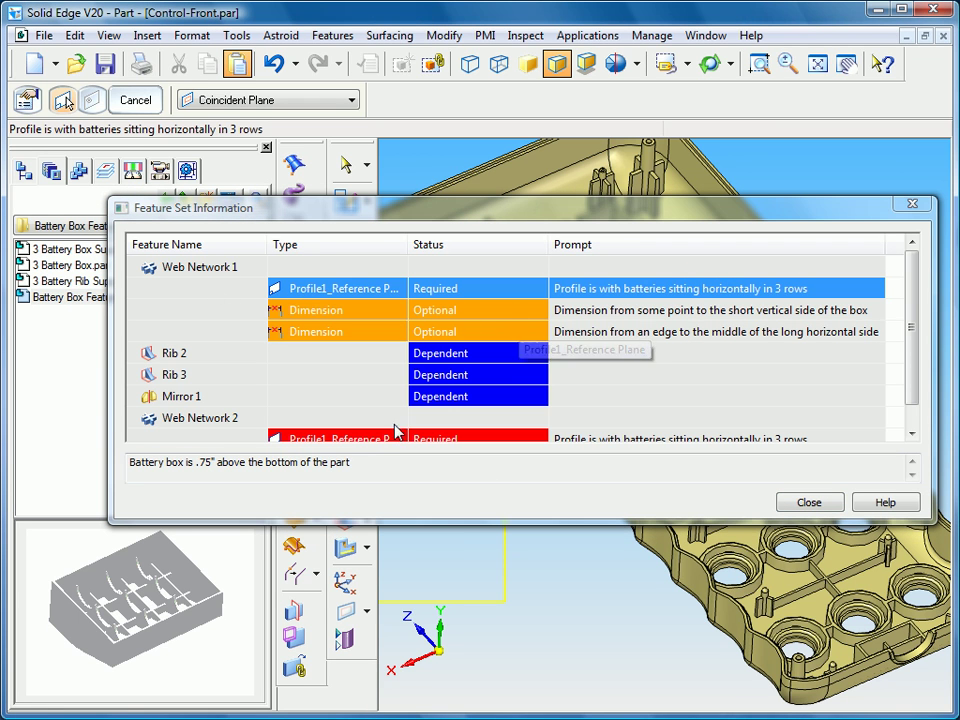
pyautogui.click(811, 502)
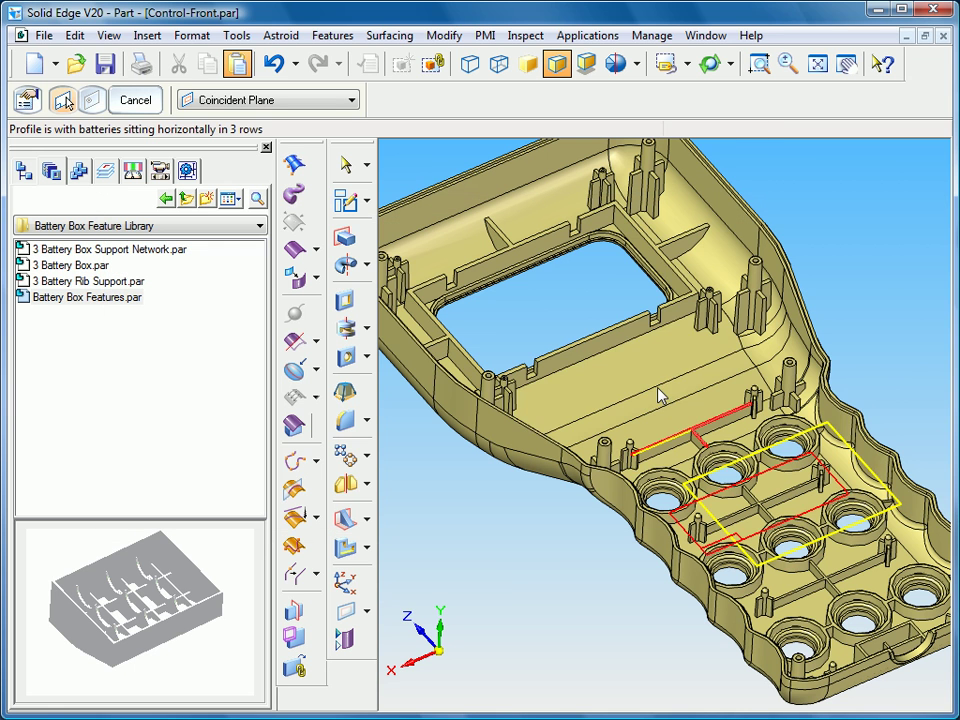
# Step: Paste the Battery Box Features profile on a Parallel Plane 0.750 in above the bottom face
pyautogui.click(292, 103)
pyautogui.click(226, 129)
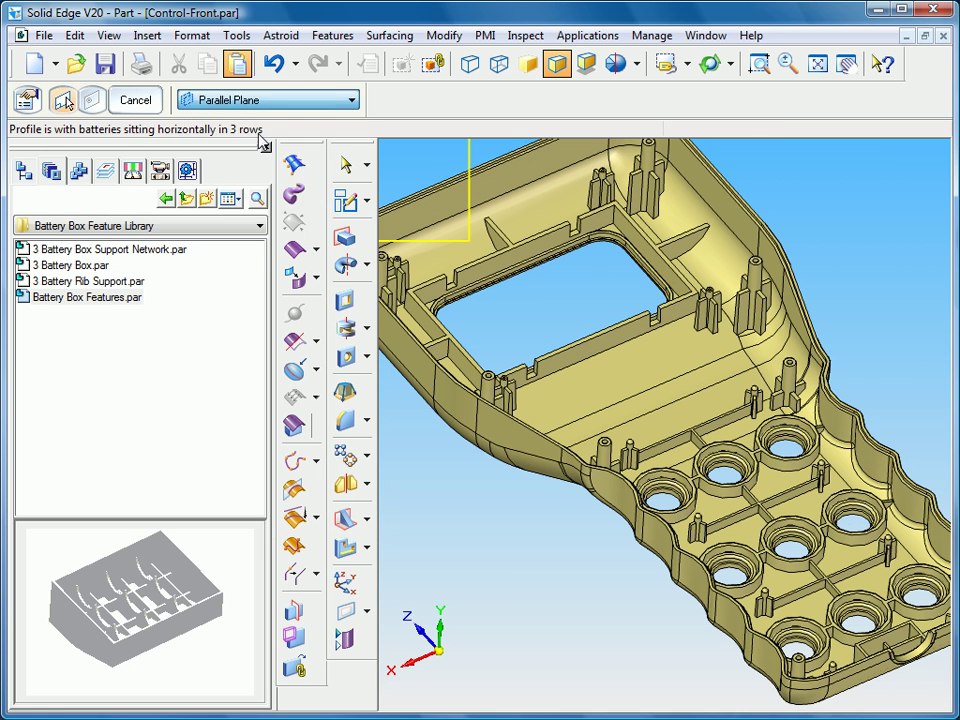
pyautogui.click(601, 385)
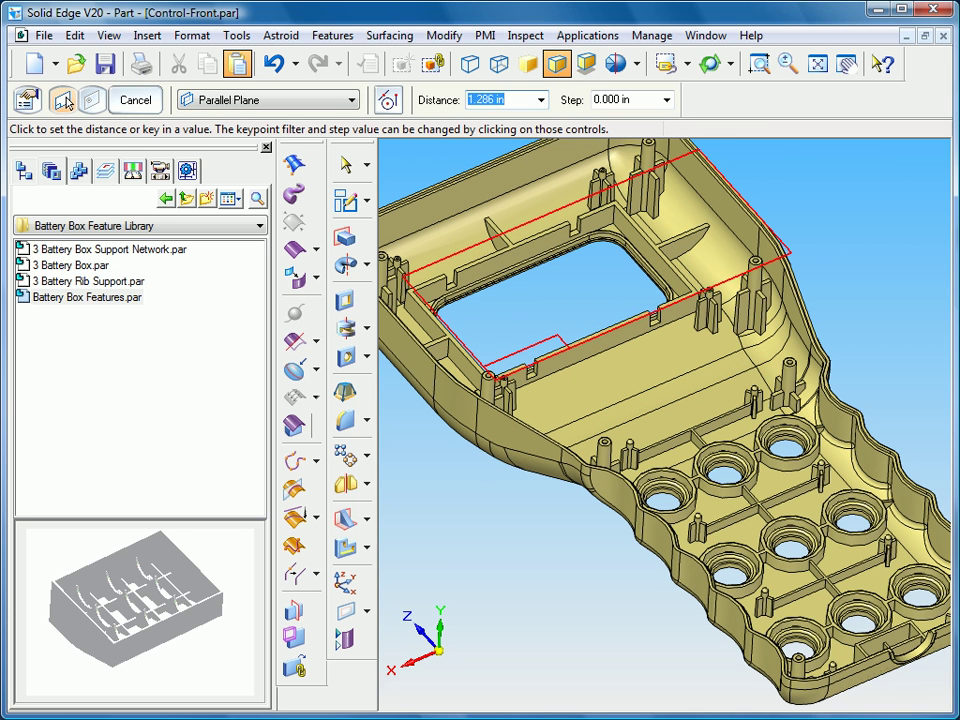
pyautogui.write('.75')
pyautogui.press('Return')
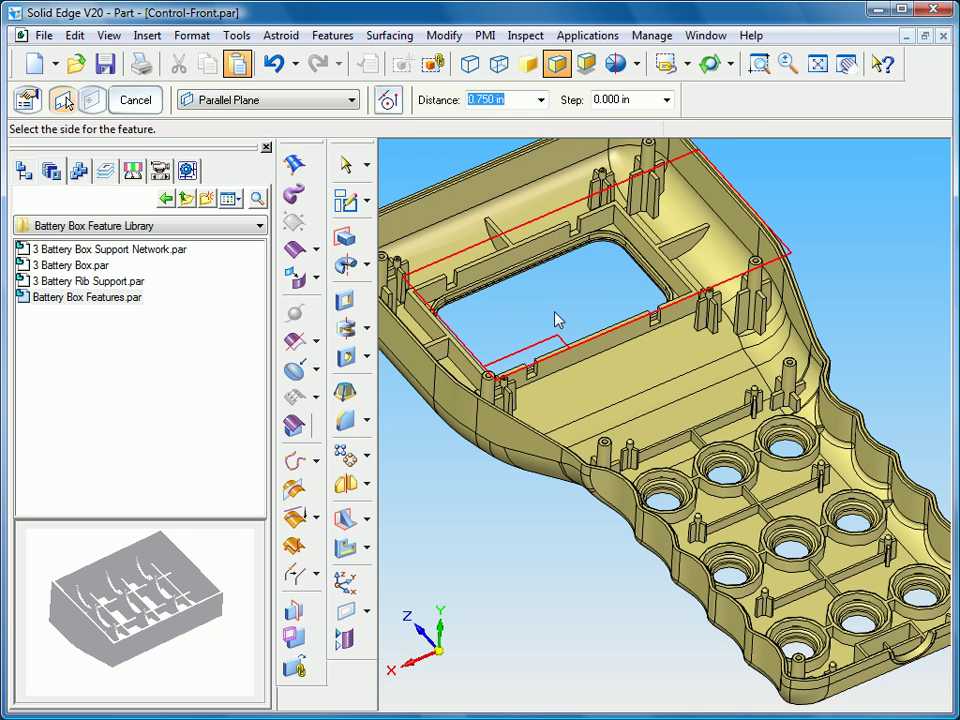
pyautogui.click(563, 313)
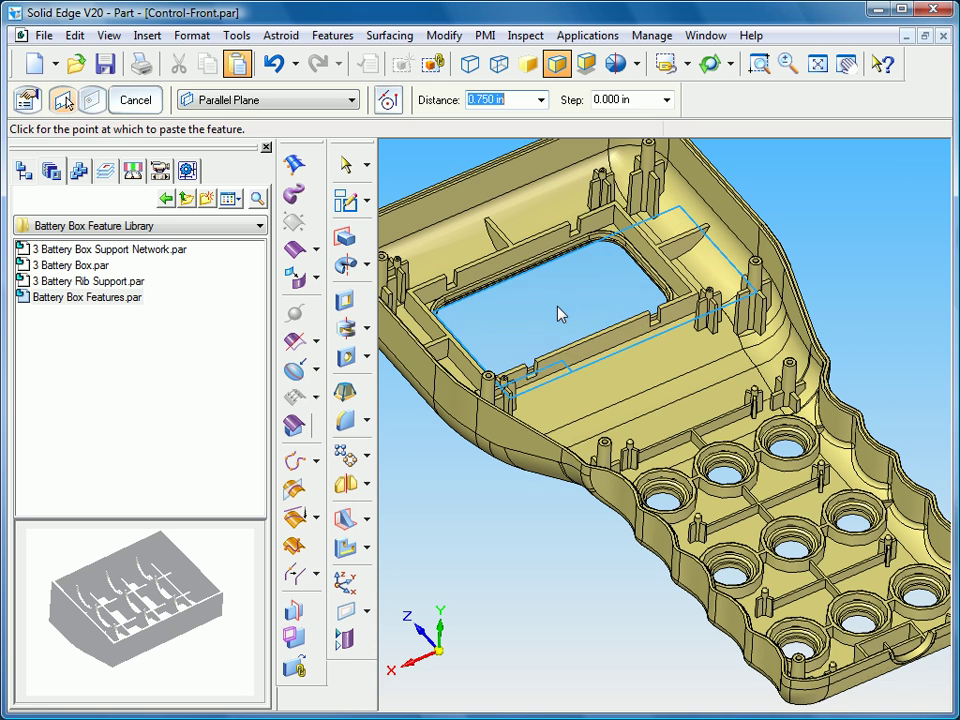
pyautogui.click(648, 376)
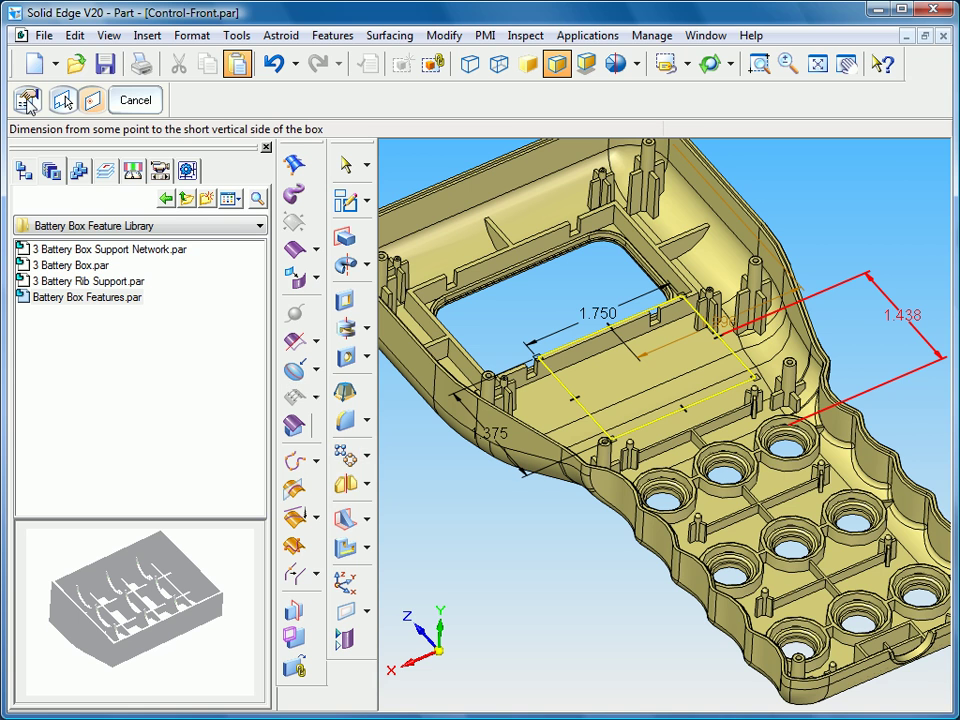
# Step: Dimension the battery box to the Lip 2 edge, completing the box with three curved ribs
pyautogui.click(27, 100)
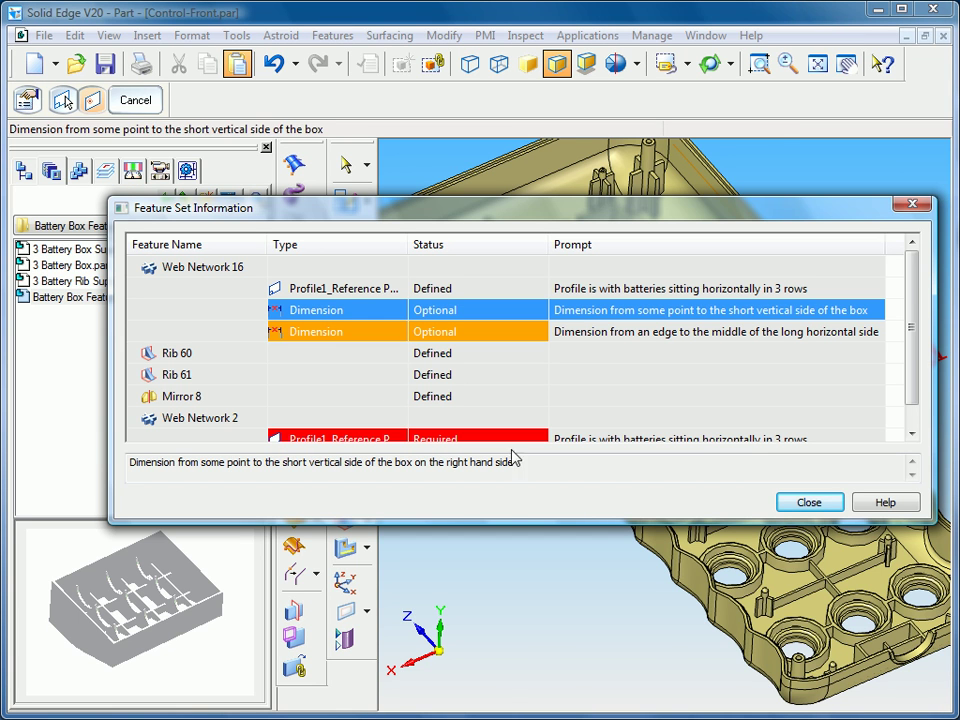
pyautogui.click(810, 502)
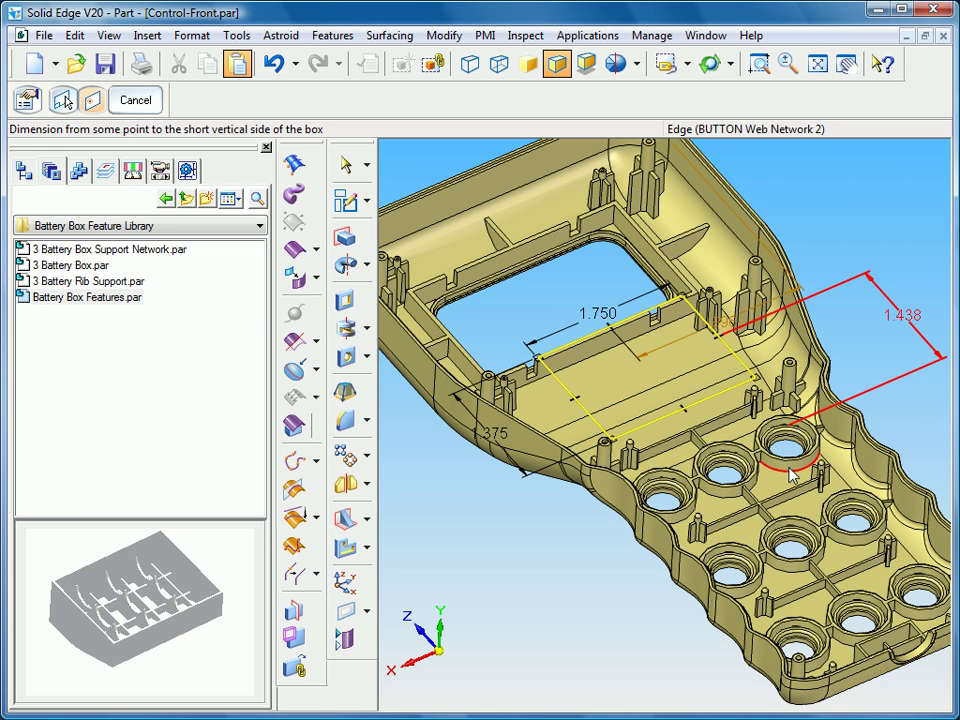
pyautogui.click(748, 295)
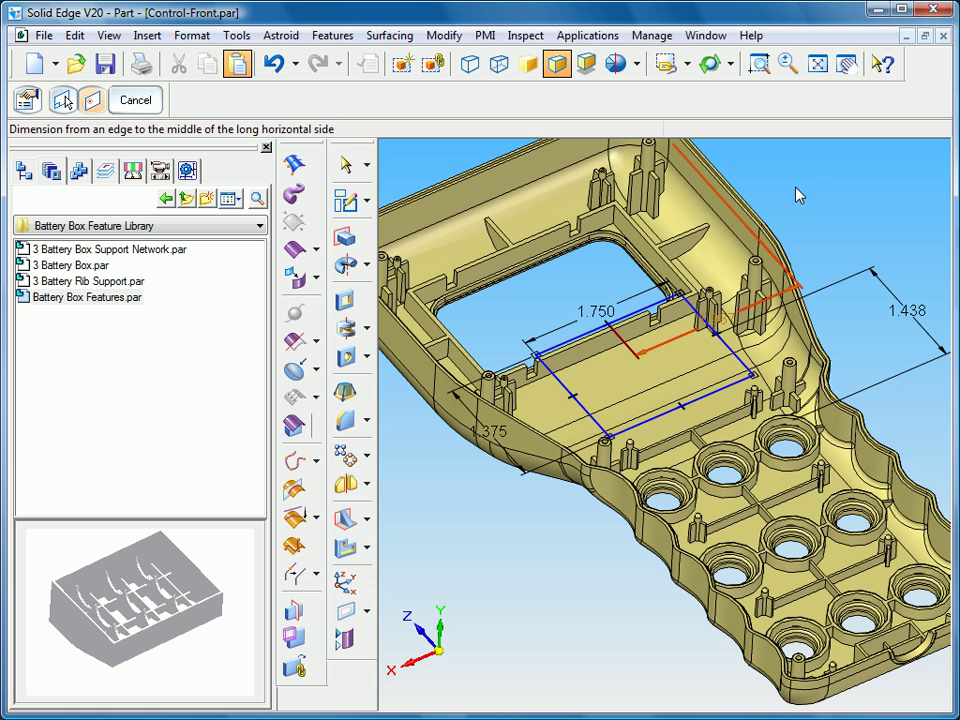
pyautogui.click(797, 189)
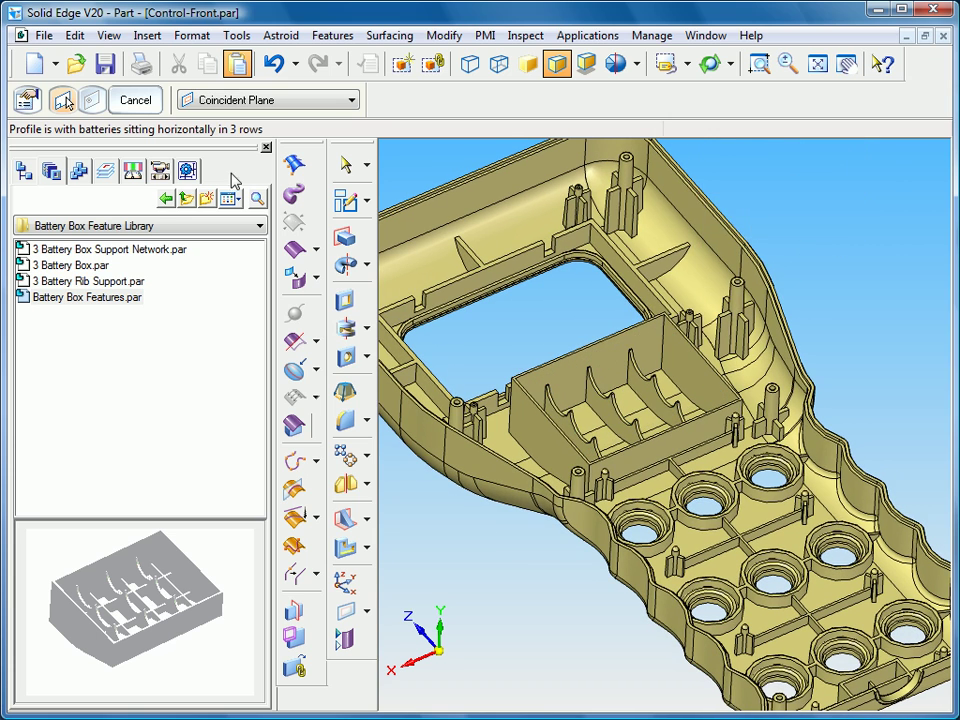
# Step: Review Web Network 2's profile requirement: a plane .200 in above the part's bottom
pyautogui.click(27, 101)
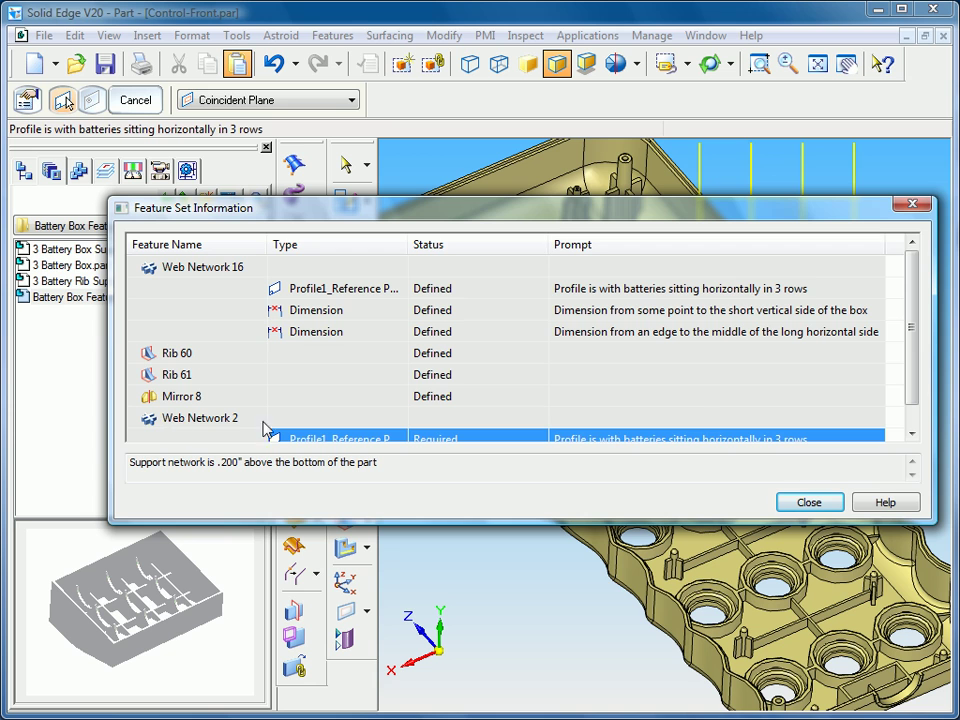
pyautogui.scroll(-1, 913, 405)
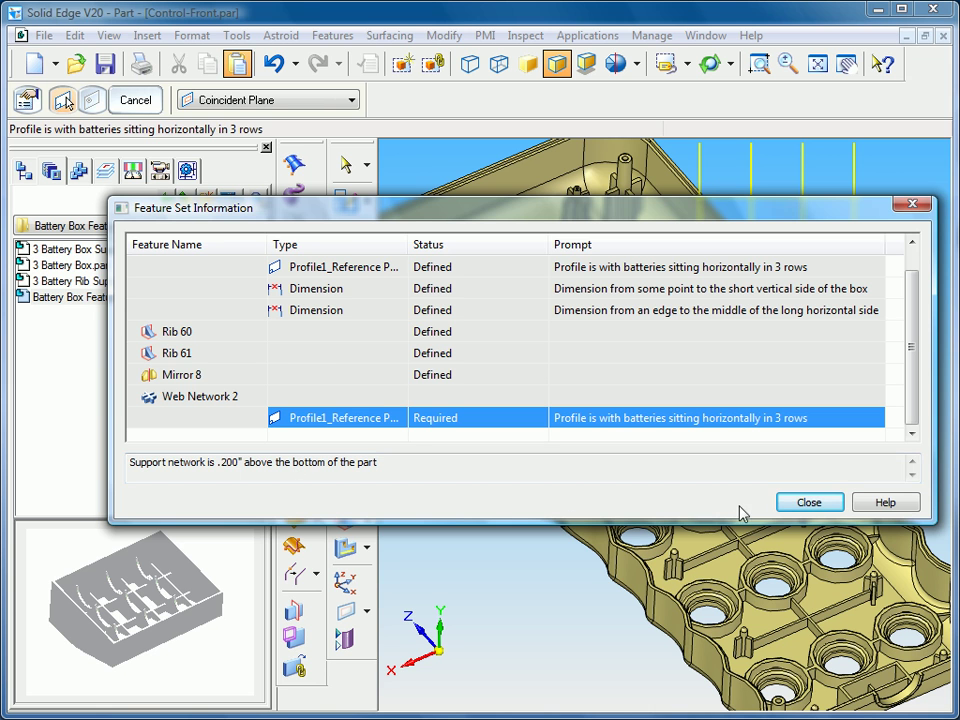
pyautogui.click(809, 503)
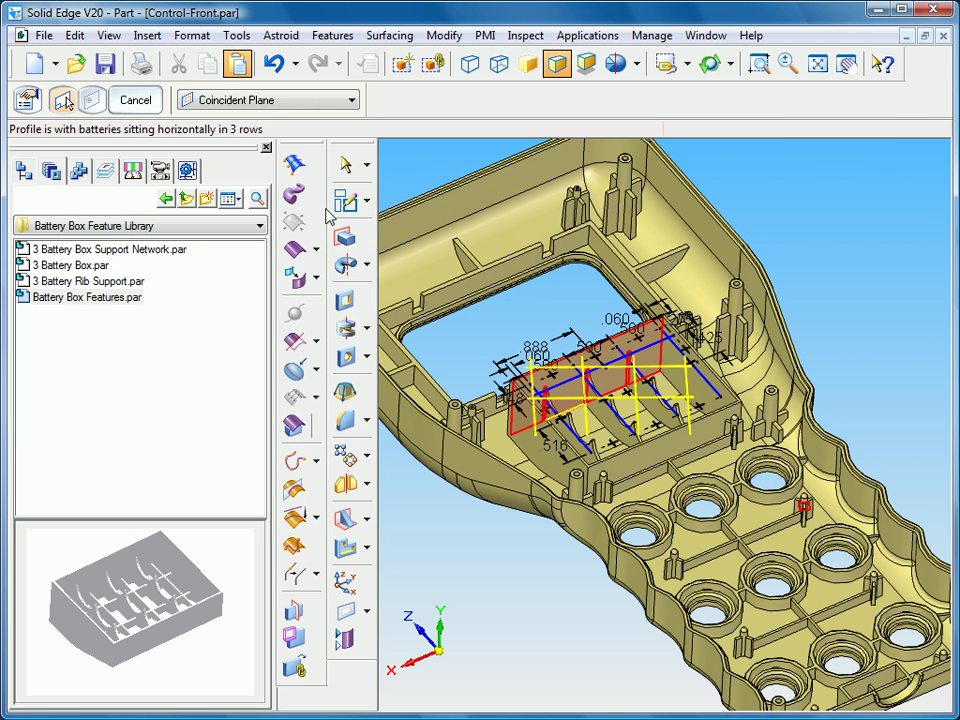
# Step: Place the Web Network 2 support network on a parallel plane 0.200 in above the bottom face, inside the battery box
pyautogui.click(240, 104)
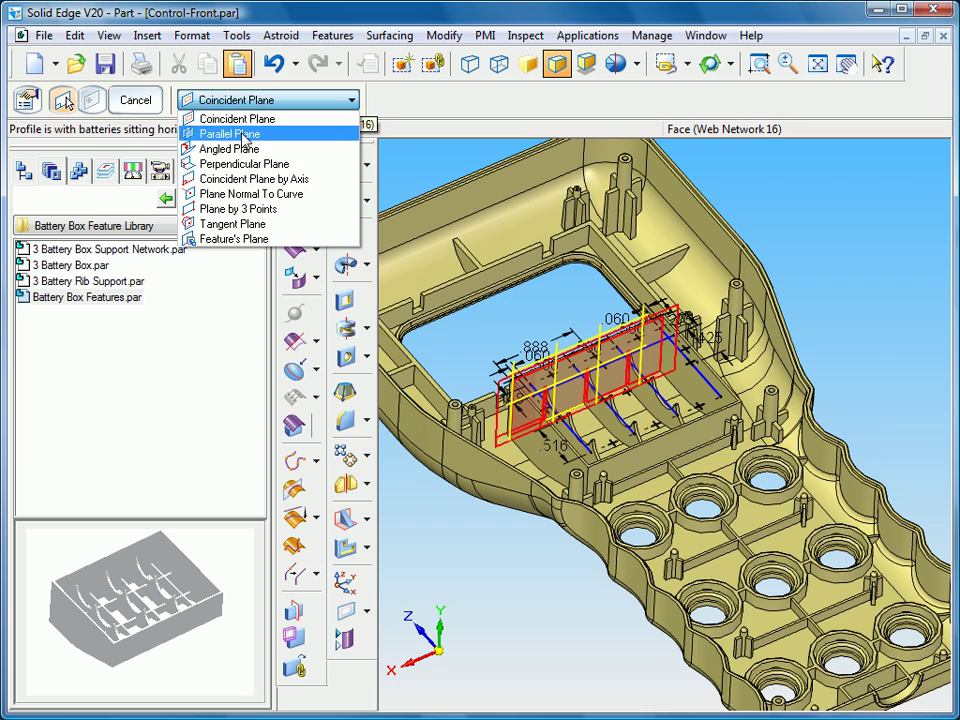
pyautogui.click(232, 134)
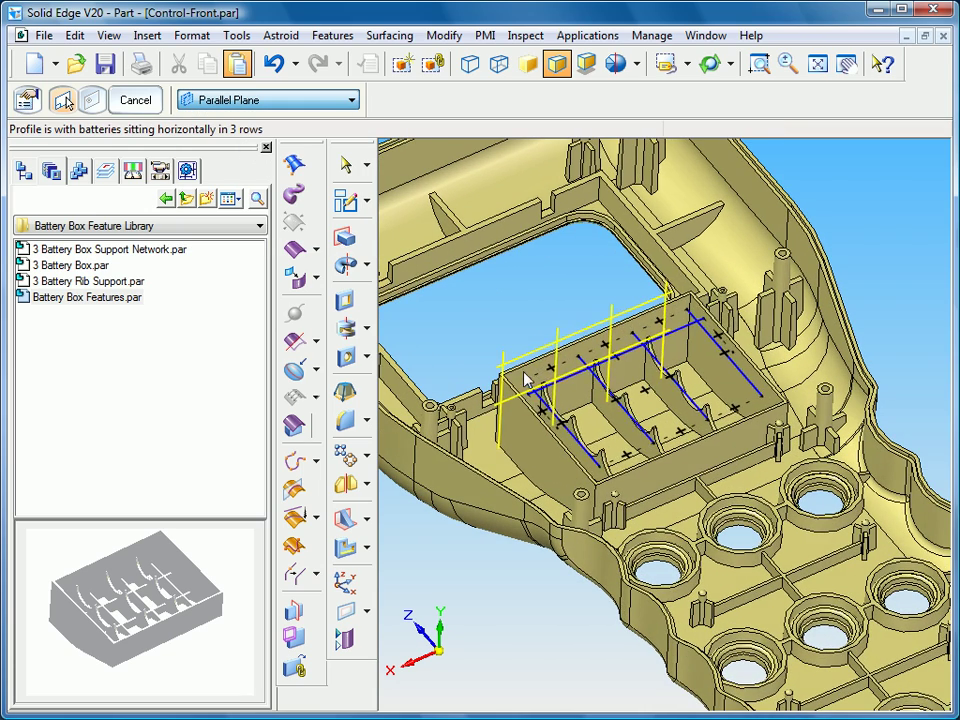
pyautogui.click(592, 428)
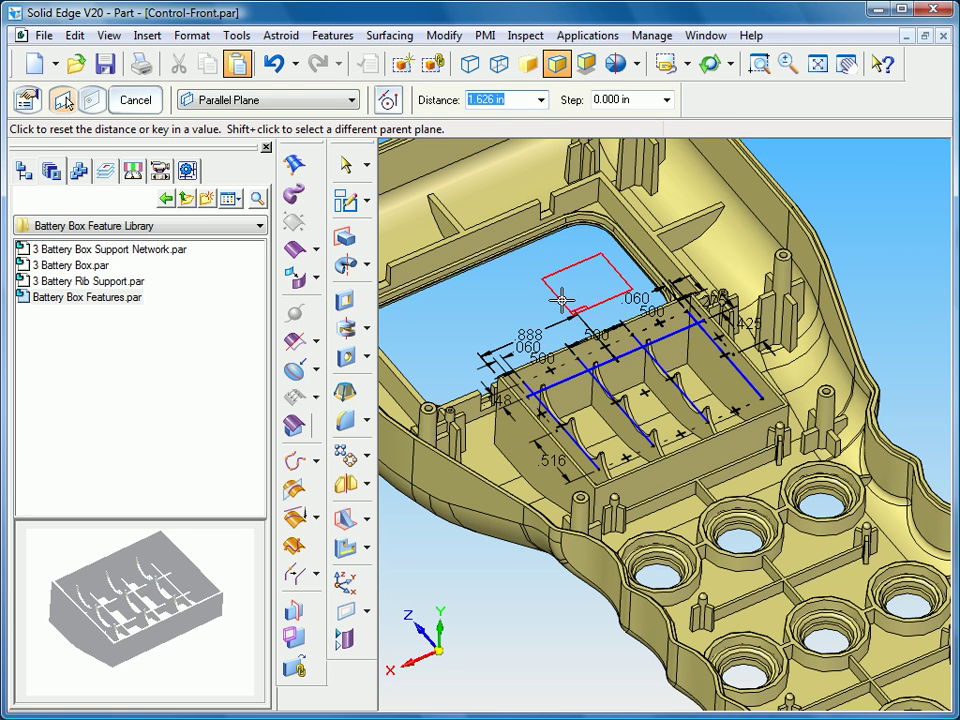
pyautogui.write('.2')
pyautogui.press('Return')
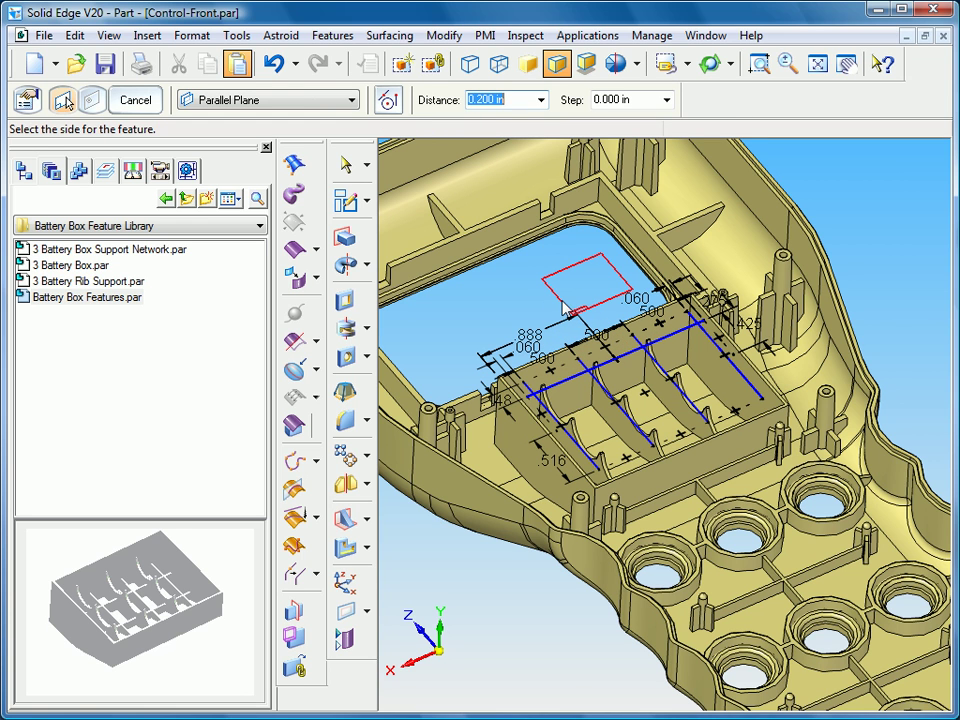
pyautogui.click(537, 318)
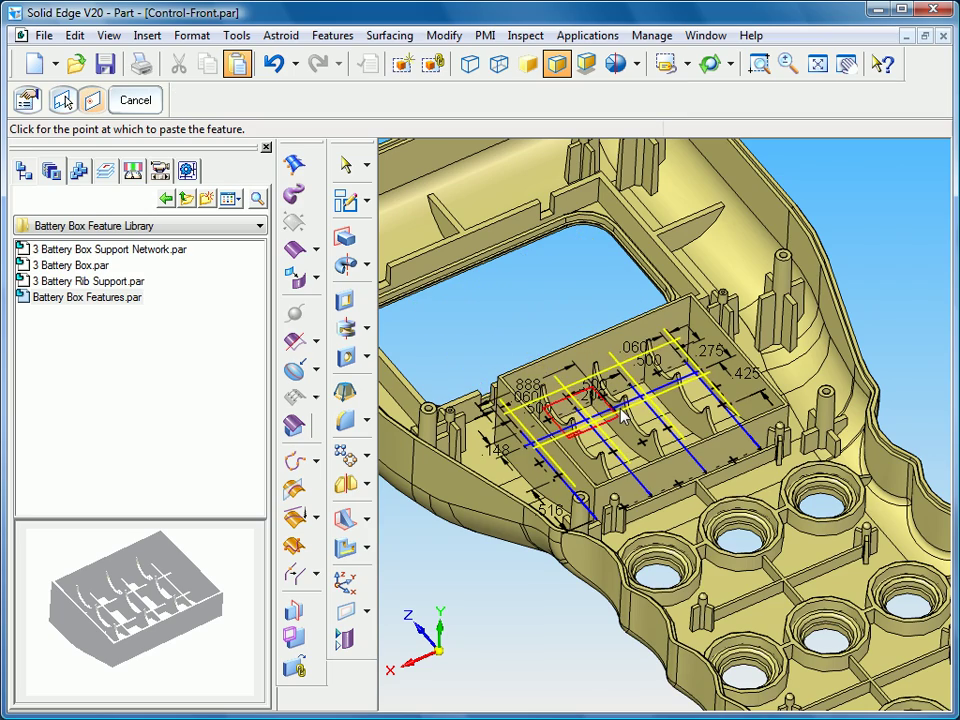
pyautogui.moveTo(570, 415); pyautogui.dragTo(622, 418, button='middle')
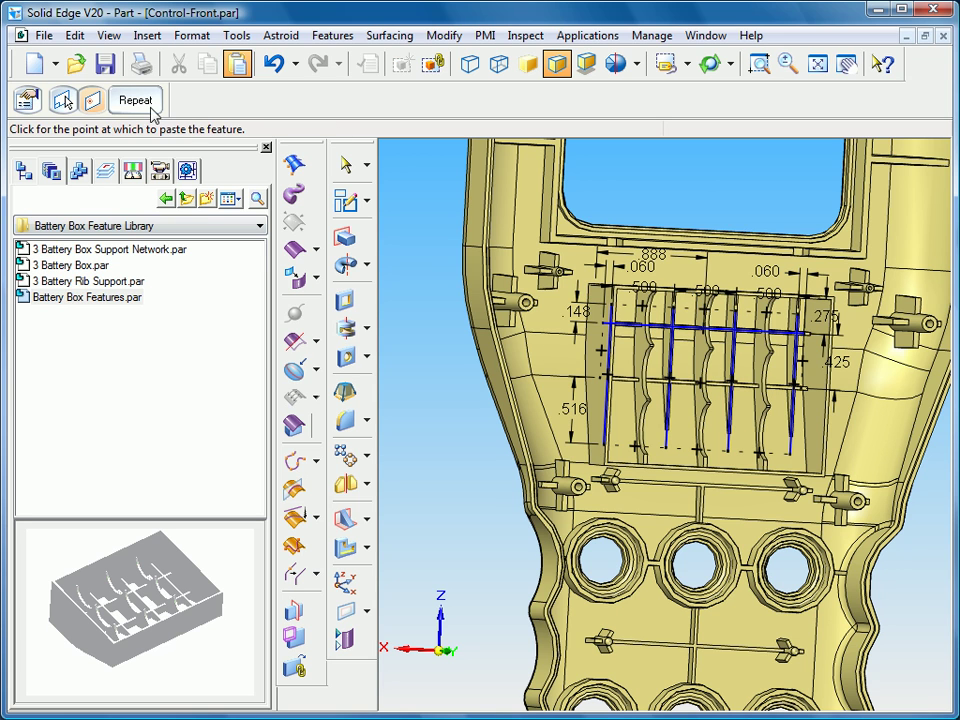
# Step: End the paste and expand Feature Group 5 to show Web Network 16/17, Rib 60/61 and Mirror 8
pyautogui.click(348, 166)
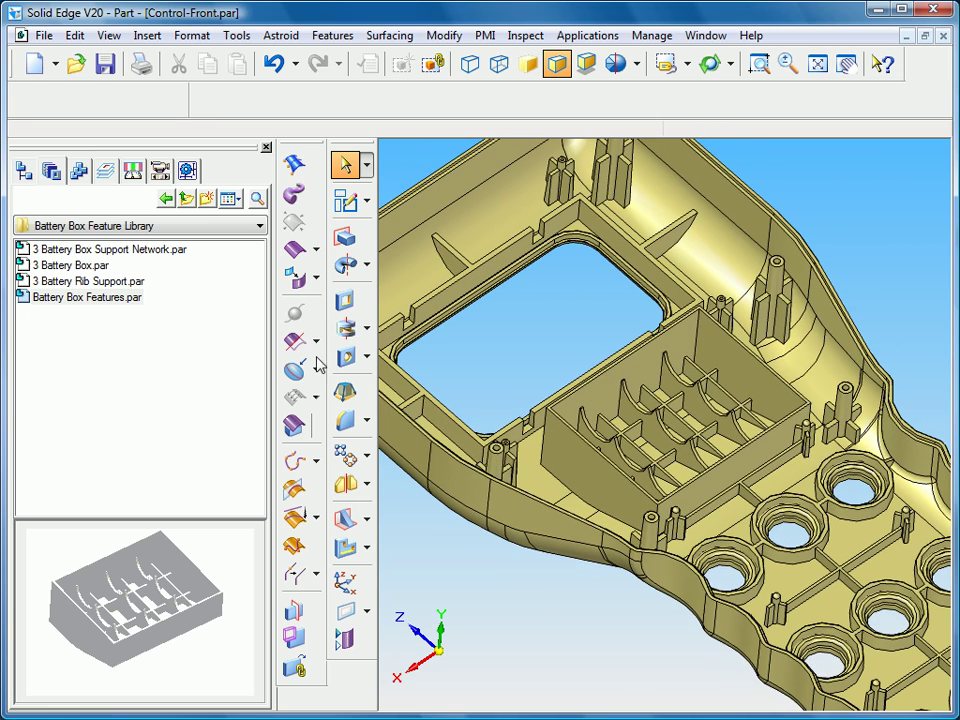
pyautogui.click(22, 170)
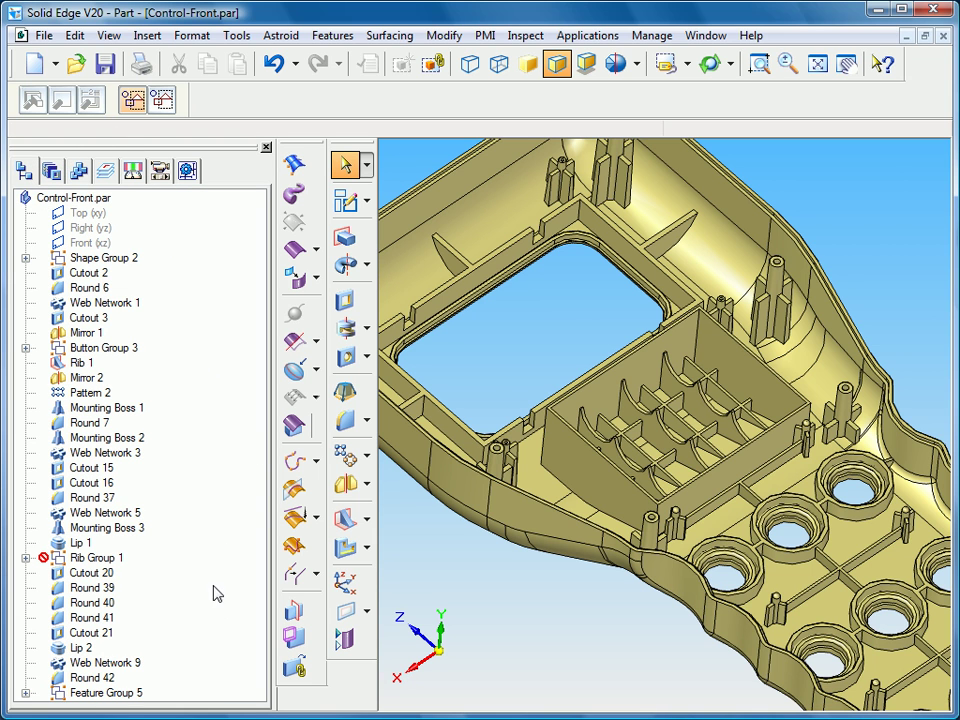
pyautogui.click(25, 693)
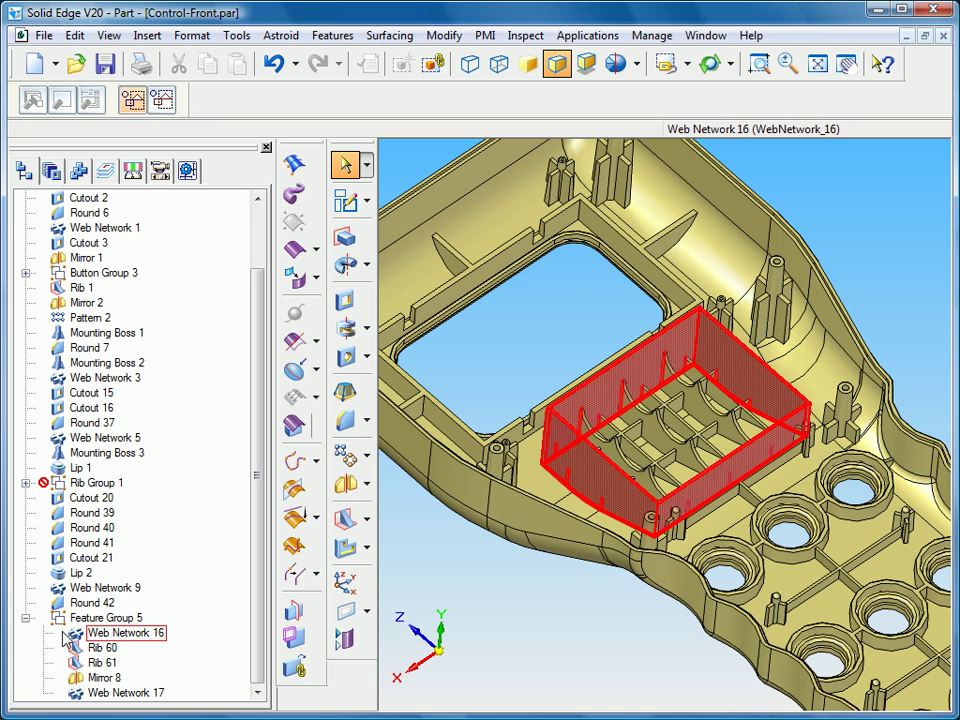